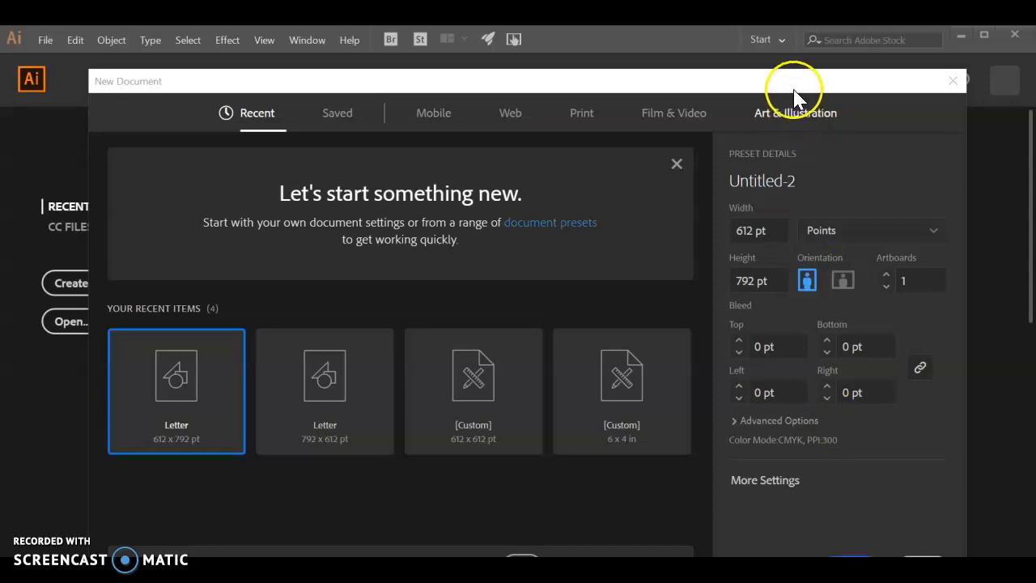
Step: Create a portrait Letter document of 612 x 792 pt and show its rulers
left_click(842, 542)
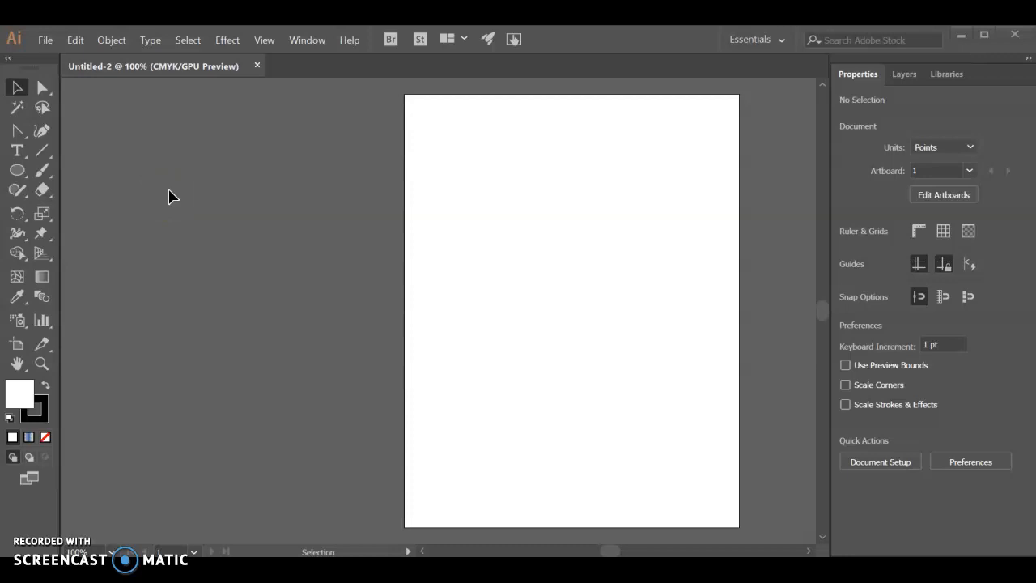
left_click(275, 45)
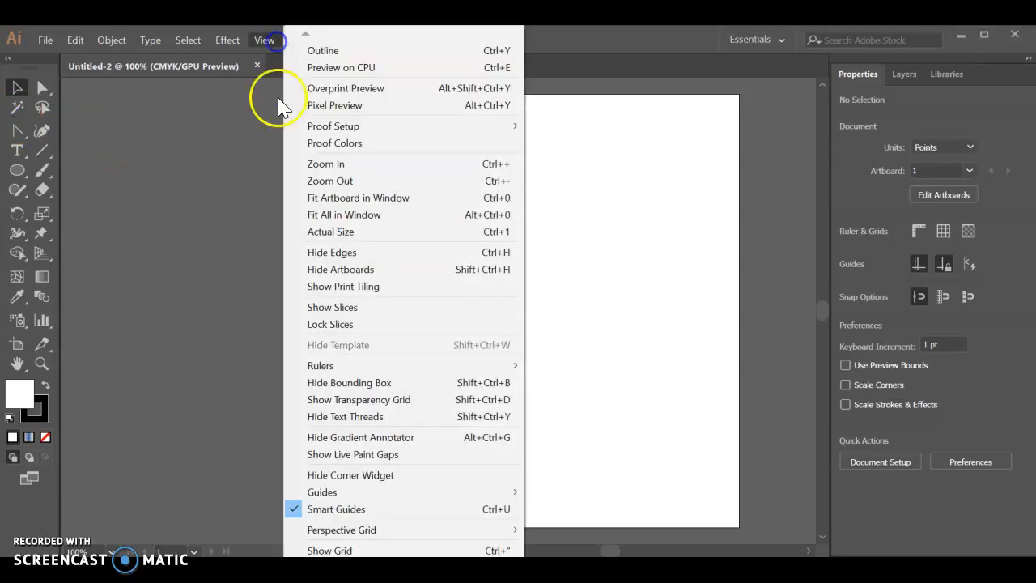
left_click(324, 367)
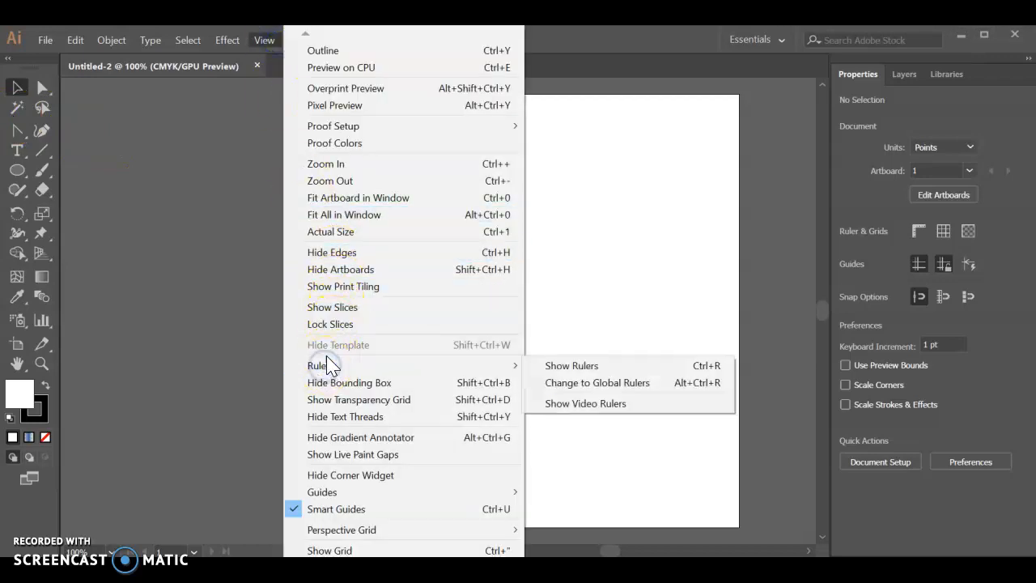
left_click(564, 364)
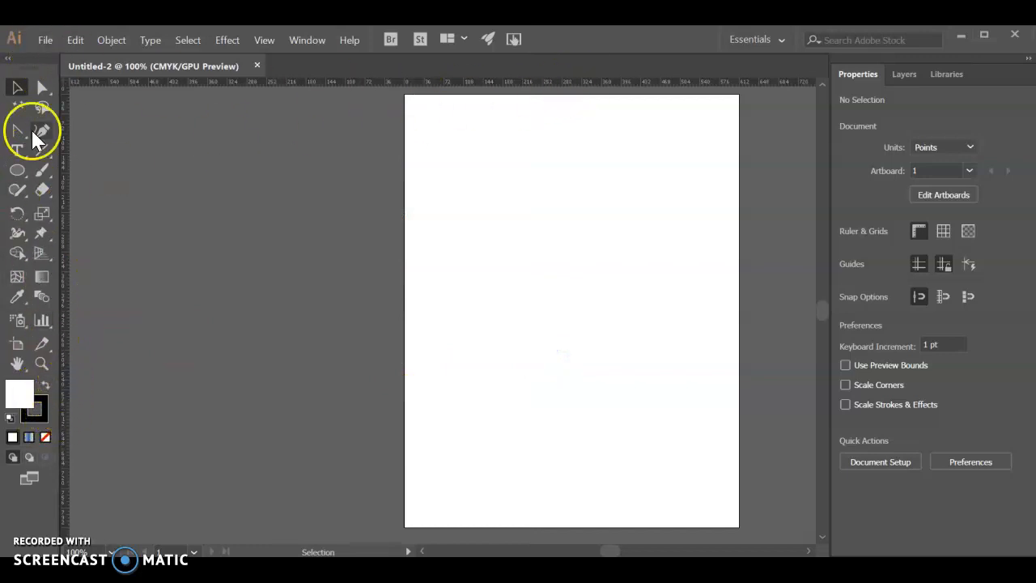
Step: Set the grid preferences to a gridline every 36 pt with 1 subdivision
left_click(74, 40)
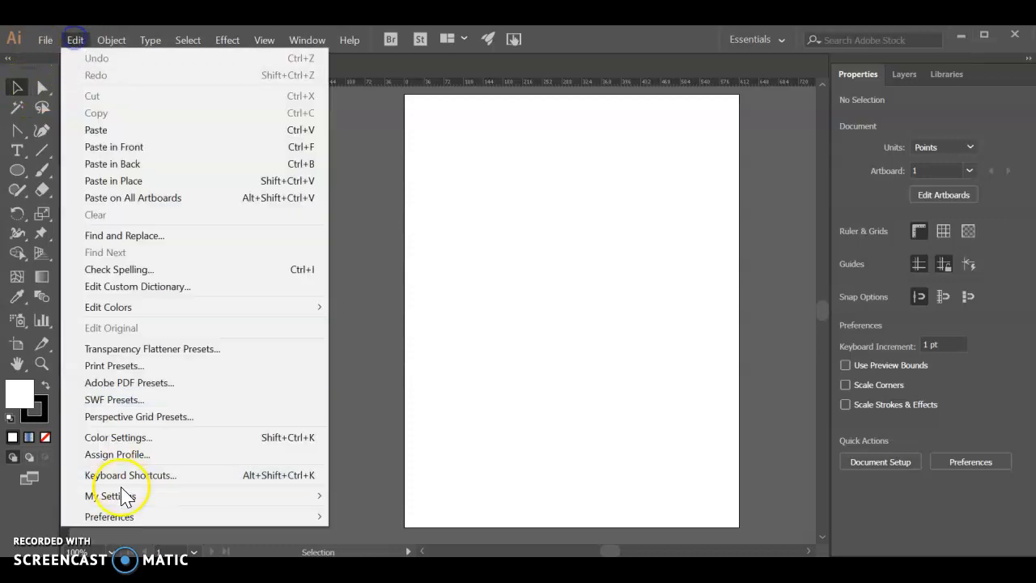
left_click(122, 517)
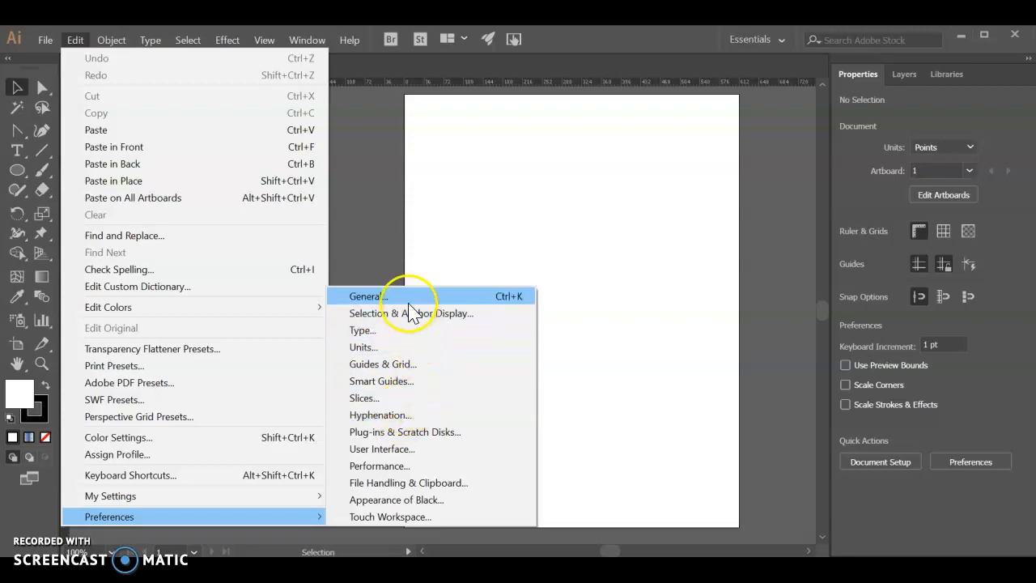
left_click(385, 366)
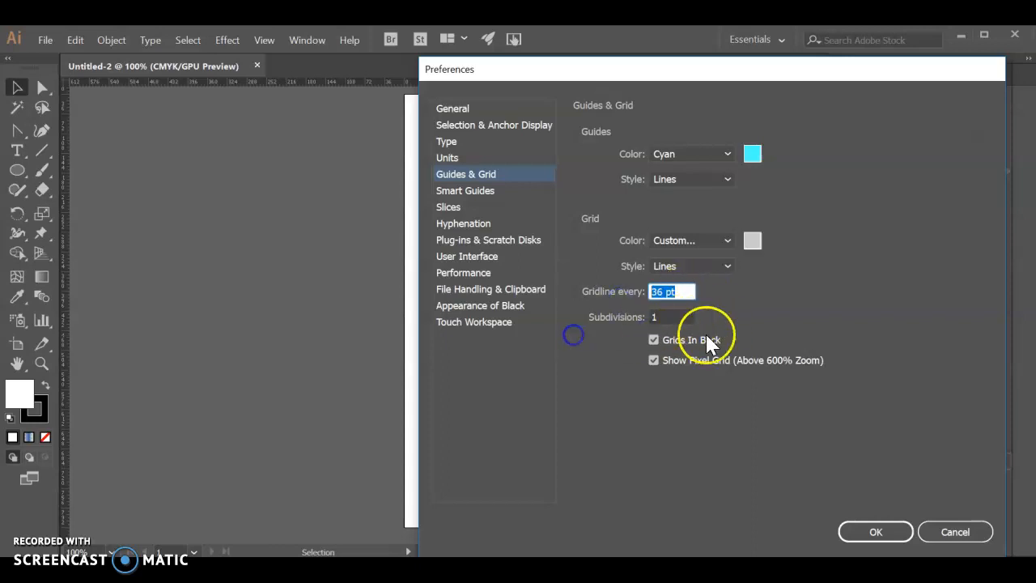
left_click(882, 534)
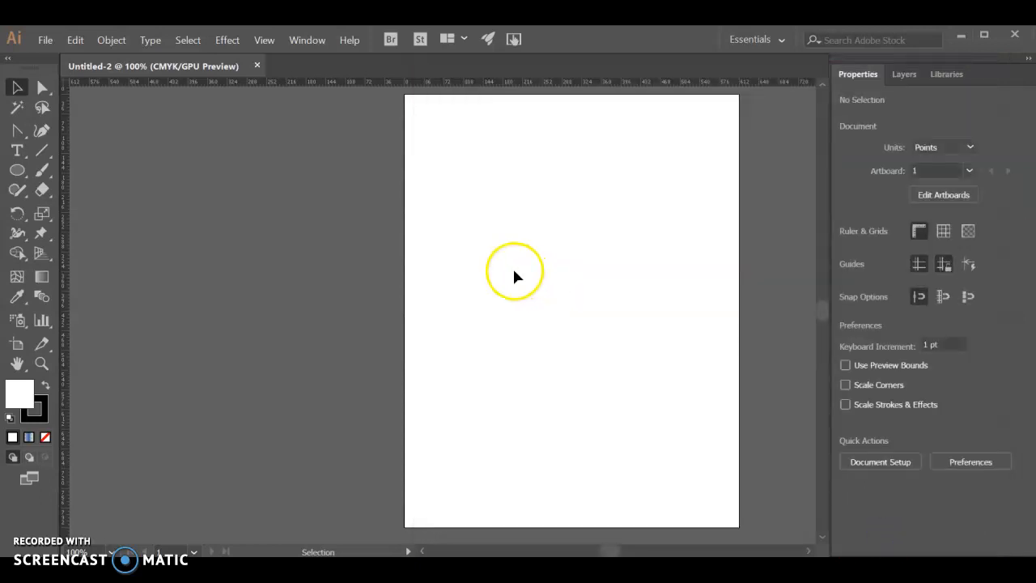
Step: Show the document grid and turn on Snap to Grid
left_click(265, 40)
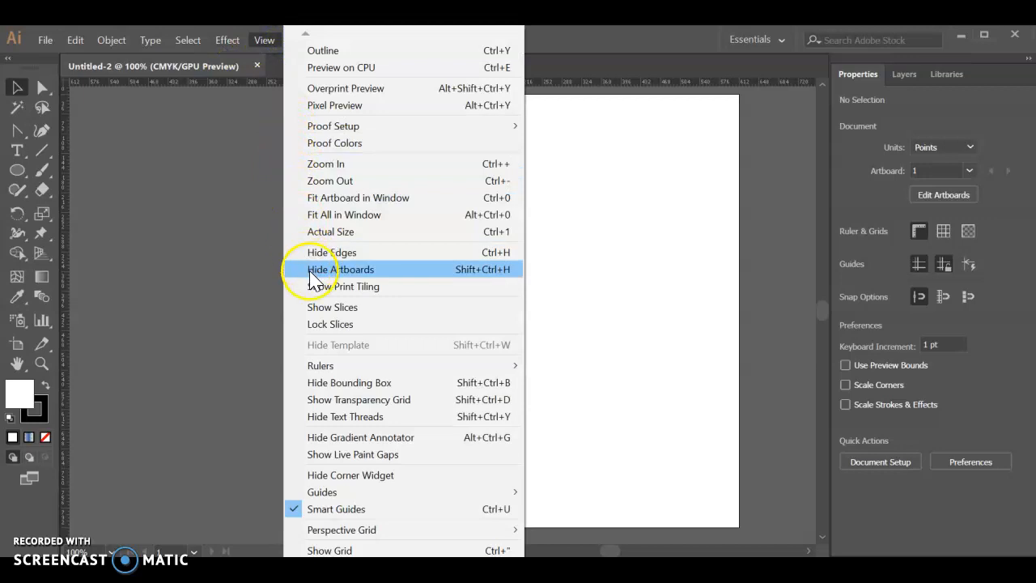
left_click(327, 551)
left_click(267, 40)
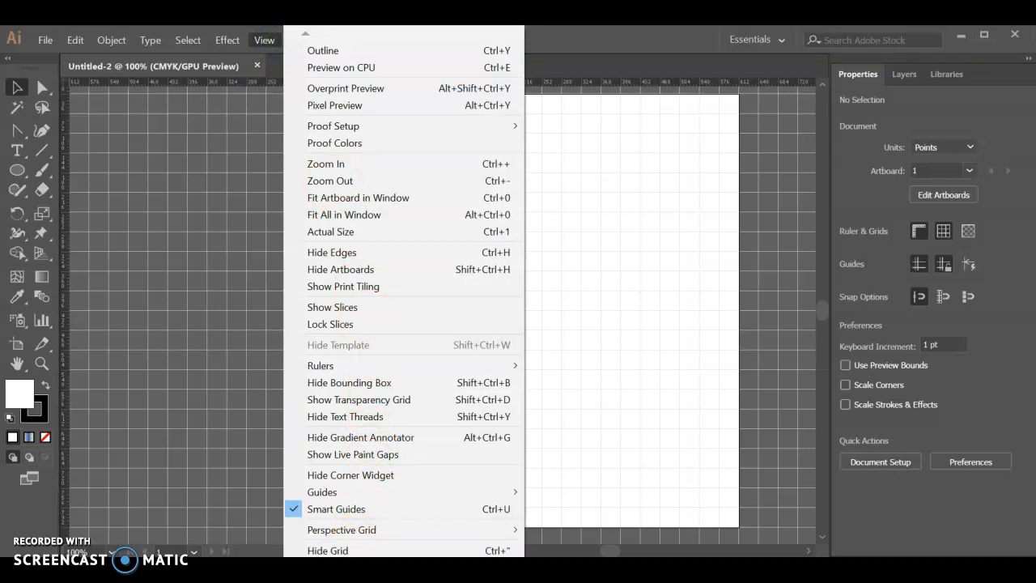
scroll(332, 543, "down", 2)
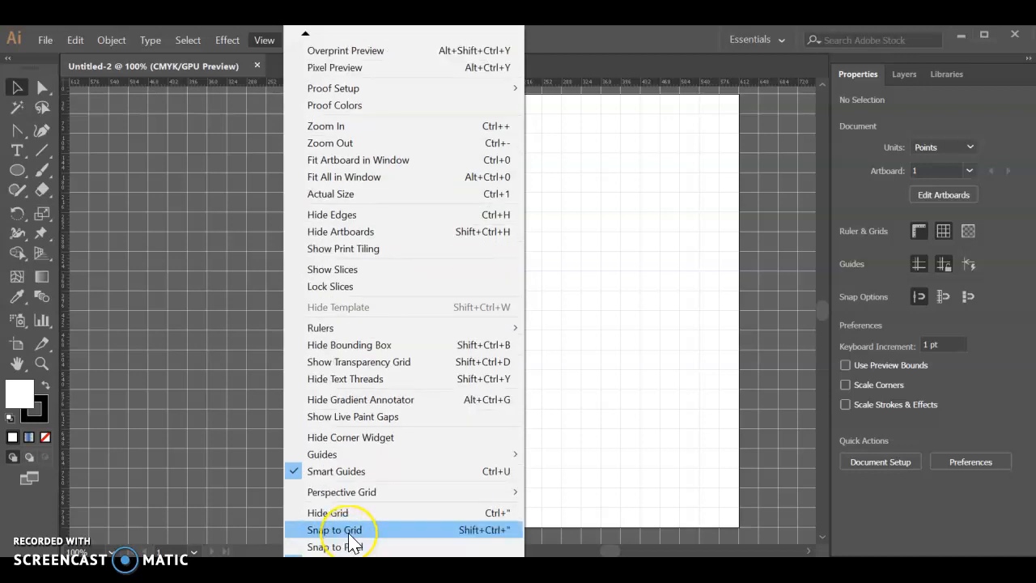
left_click(350, 534)
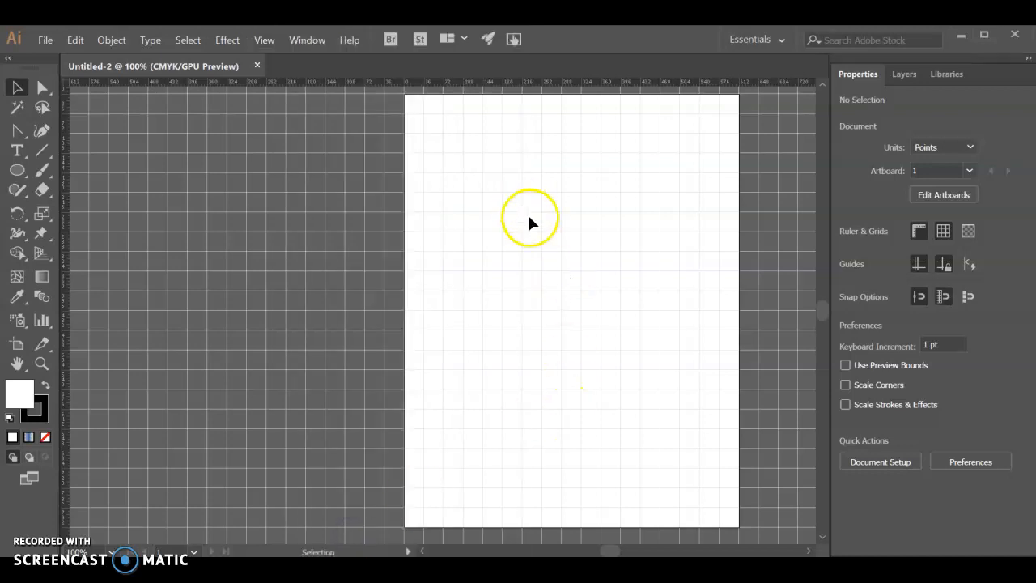
Step: Move the ruler origin to a grid intersection one square in from the artboard's left edge
scroll(537, 266, "up", 3)
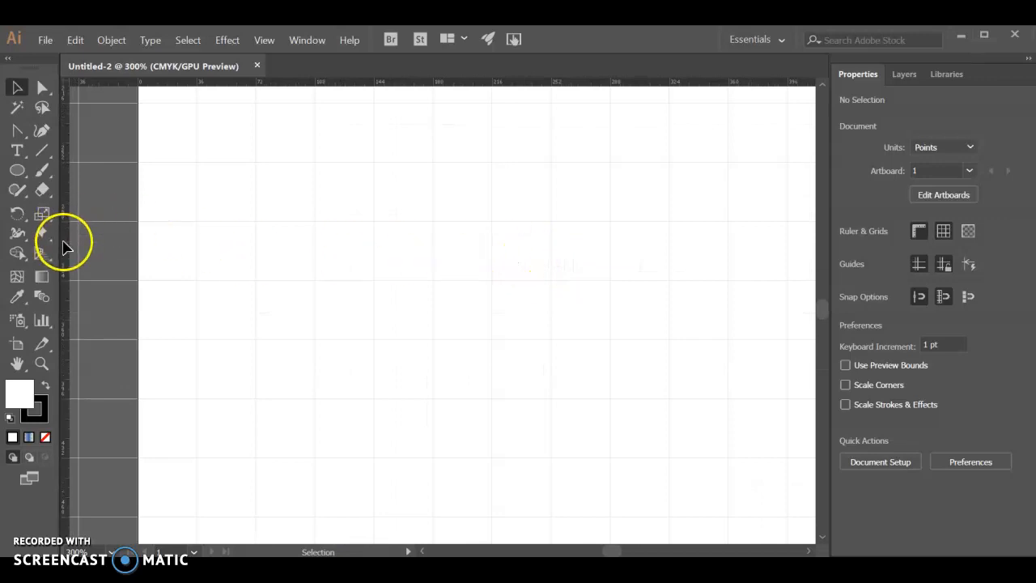
left_click_drag(70, 84, 215, 176)
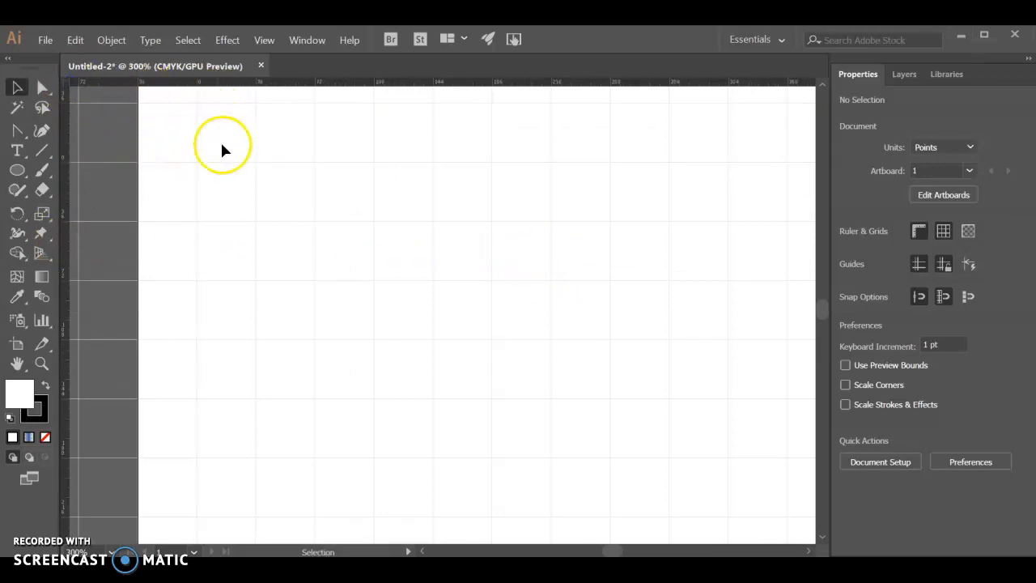
left_click_drag(199, 85, 259, 89)
key("ctrl+z")
scroll(418, 191, "down", 4)
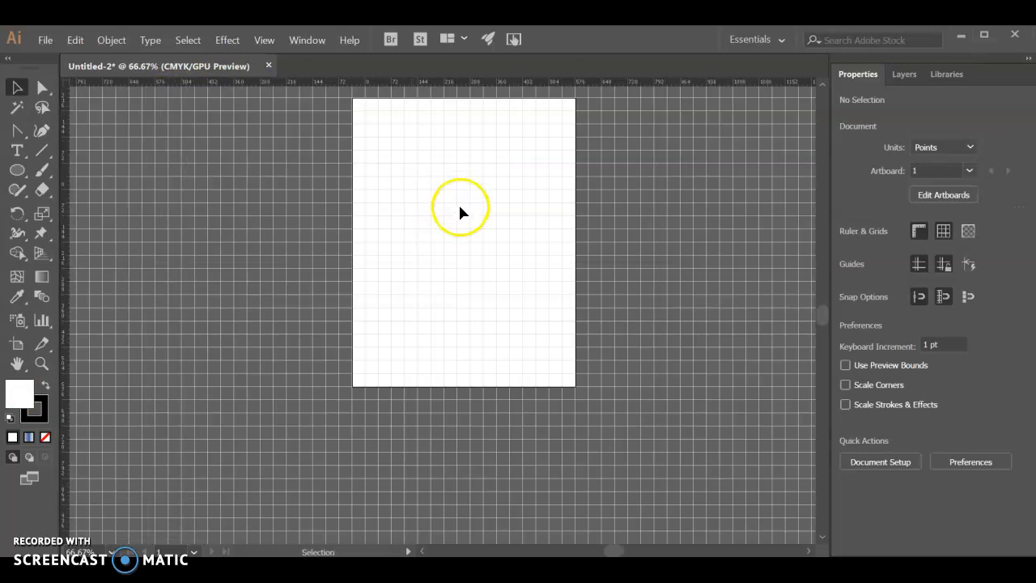
scroll(459, 208, "up", 2)
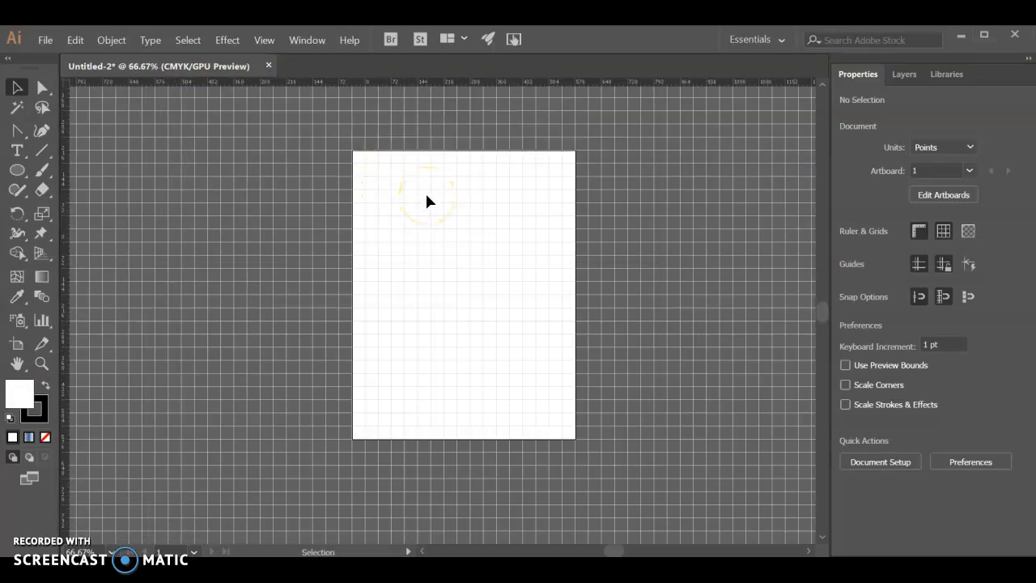
Step: Draw a 288 x 288 pt circle with the Ellipse tool, centred at X 360 pt, Y 180 pt
left_click_drag(17, 168, 101, 215)
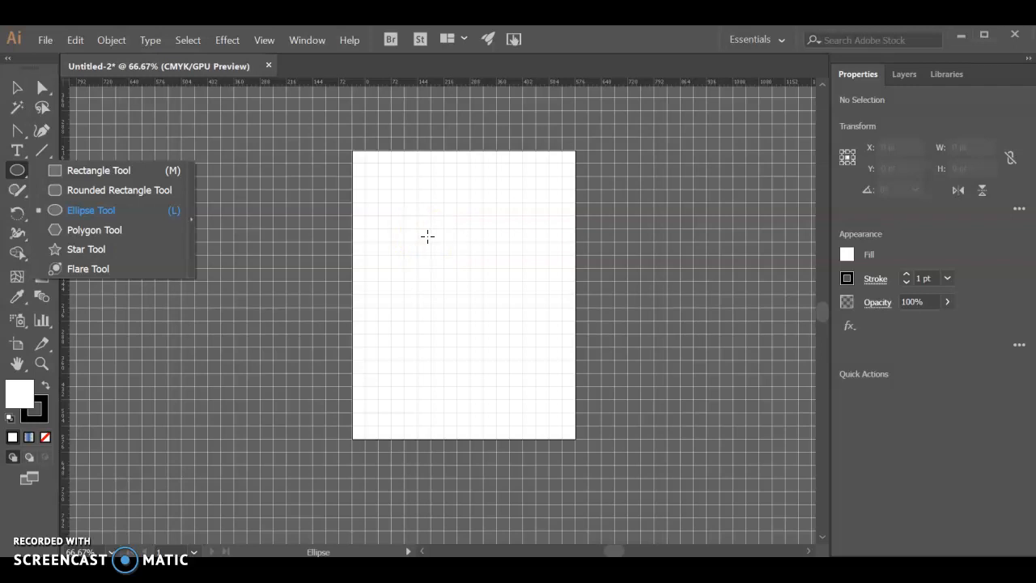
left_click(447, 253)
left_click(692, 221)
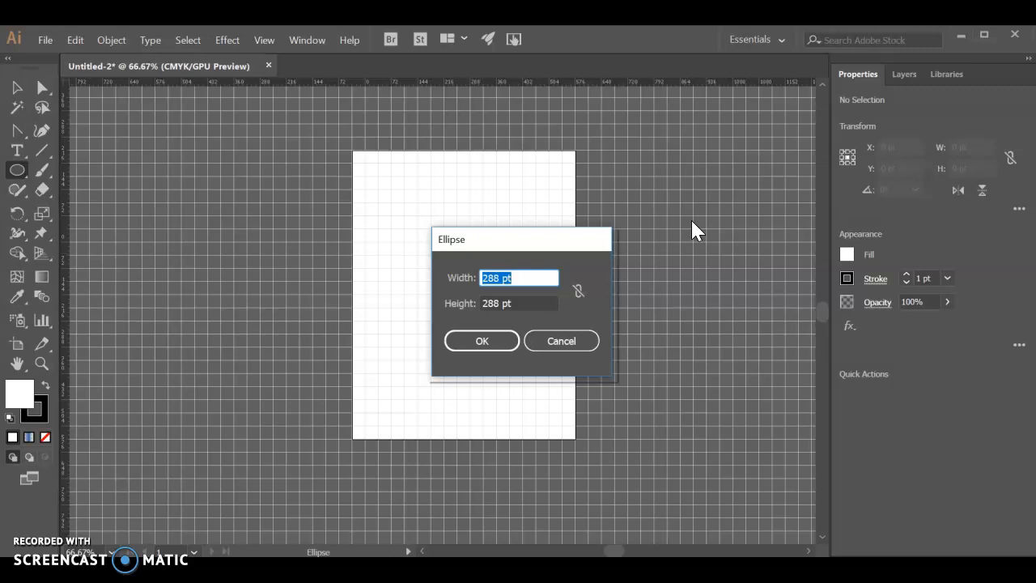
type("2")
key("Tab")
type("2")
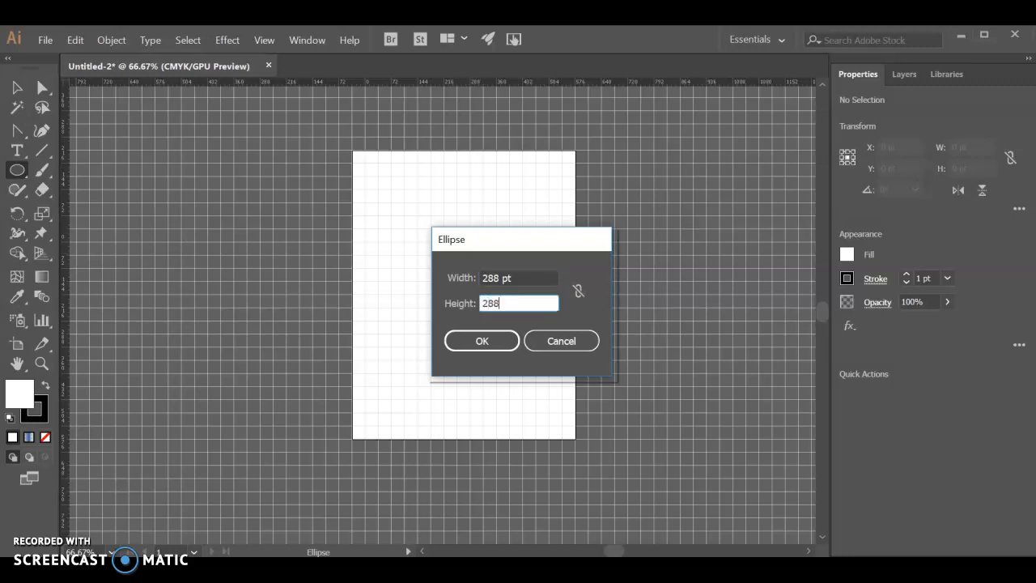
type("88")
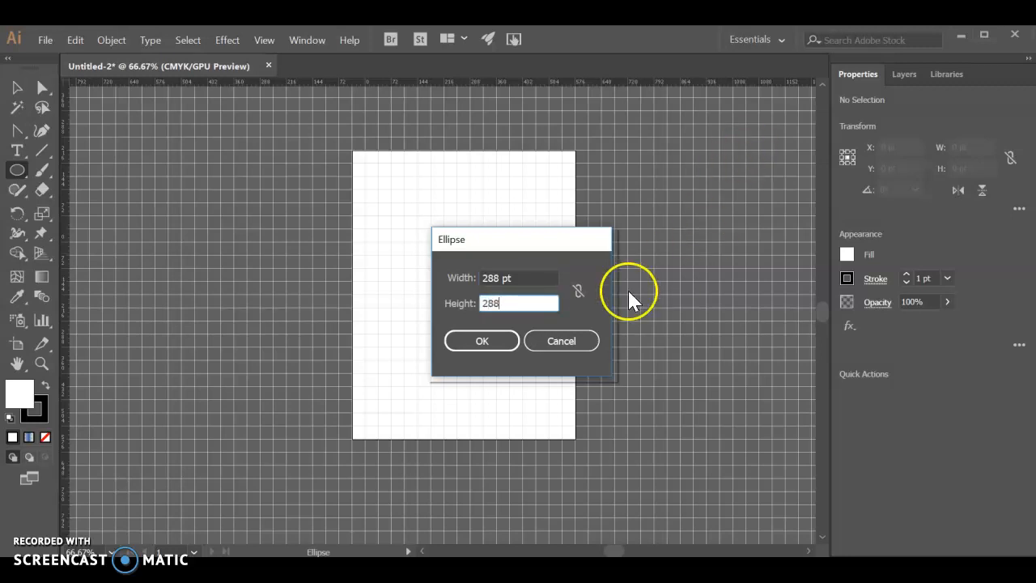
left_click(481, 343)
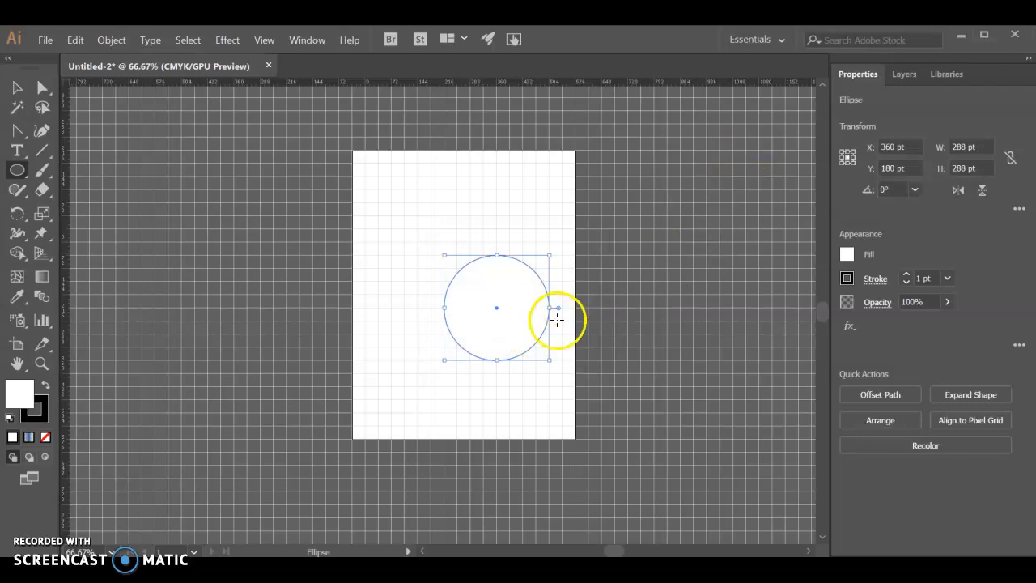
Step: Convert the circle's bottom anchor point into a sharp corner with the Anchor Point tool
scroll(562, 340, "up", 3)
scroll(571, 356, "up", 1)
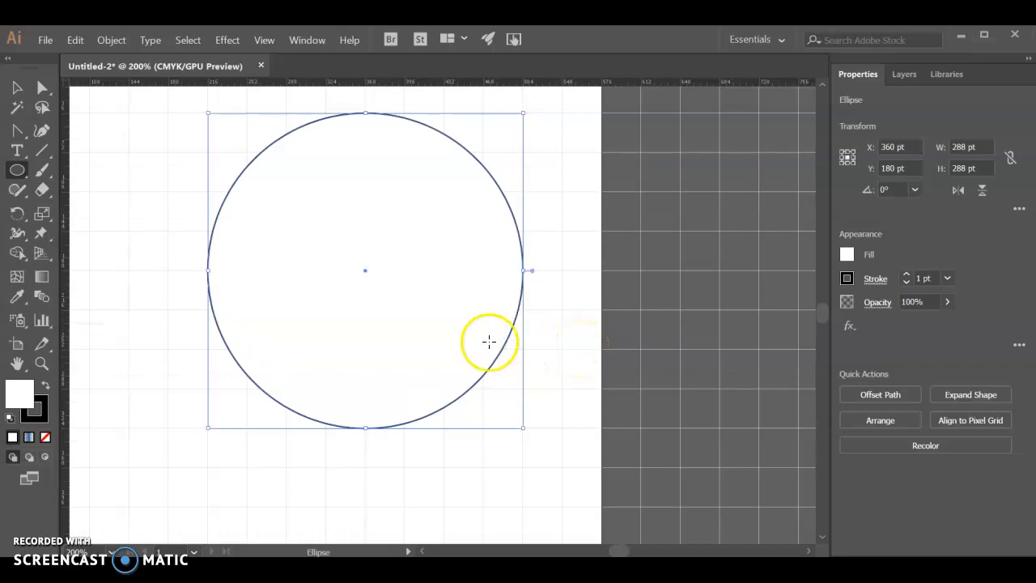
left_click_drag(18, 130, 105, 198)
left_click(103, 138)
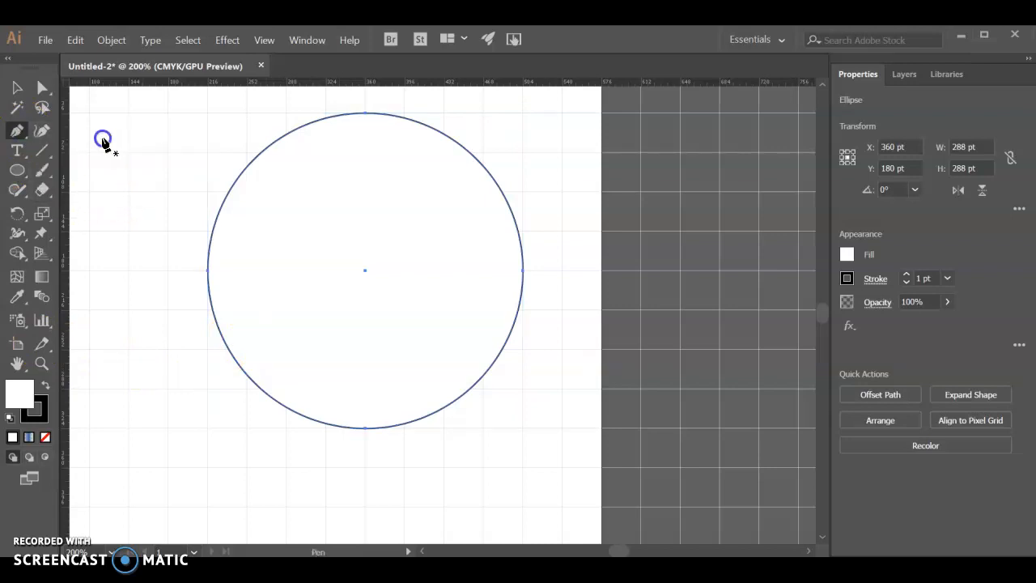
left_click_drag(13, 129, 89, 199)
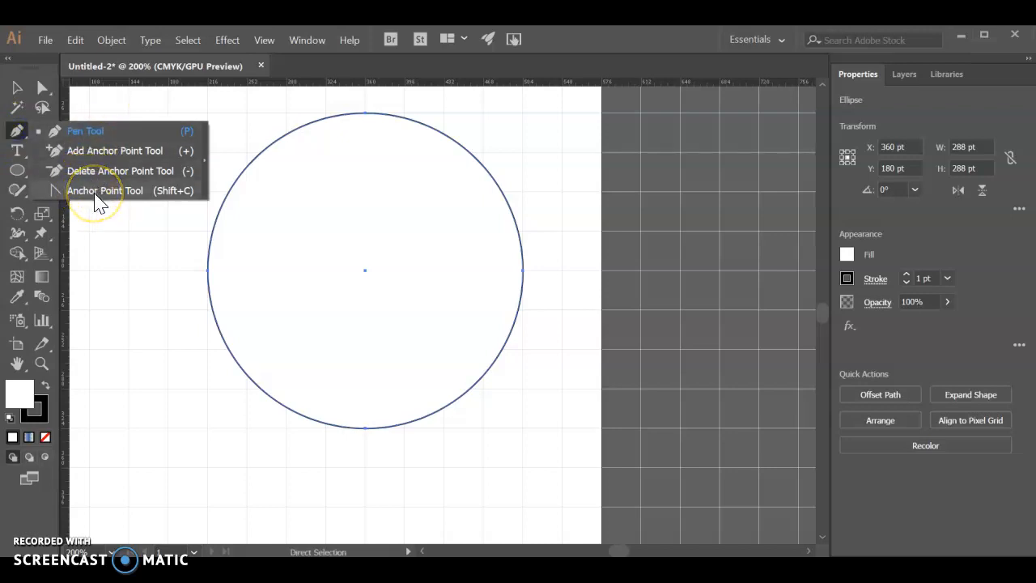
left_click_drag(95, 202, 125, 191)
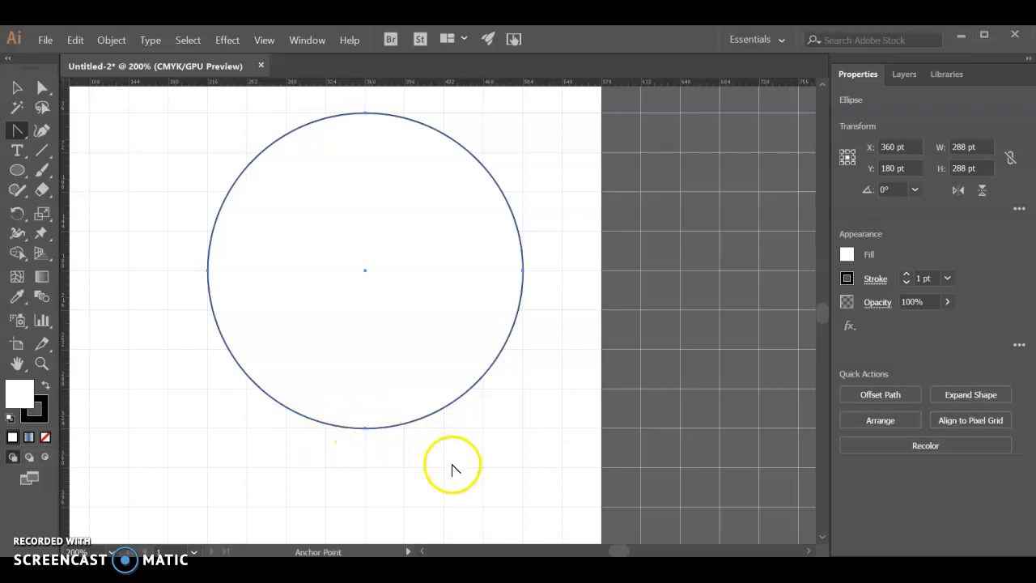
scroll(433, 494, "up", 3)
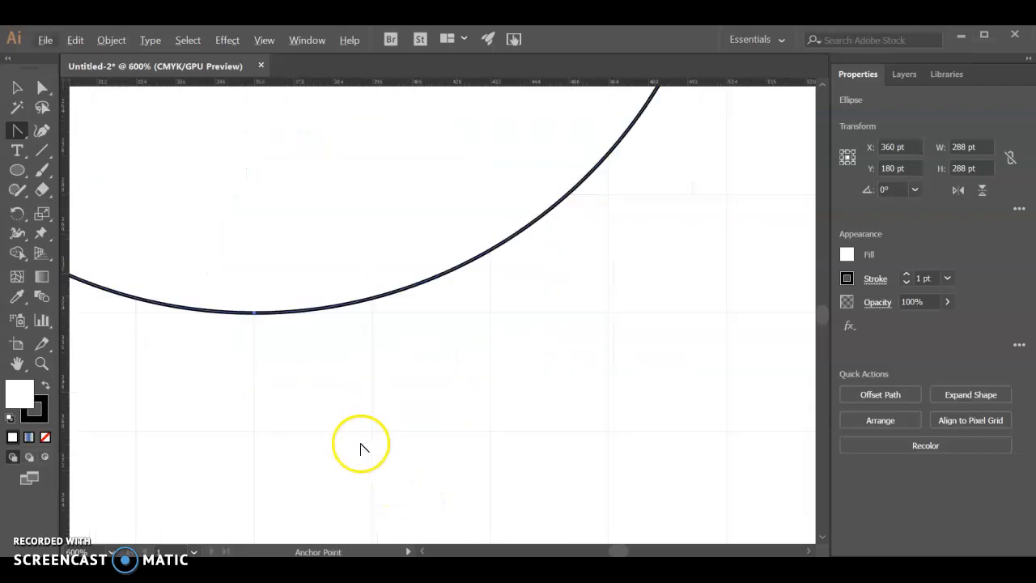
left_click(255, 314)
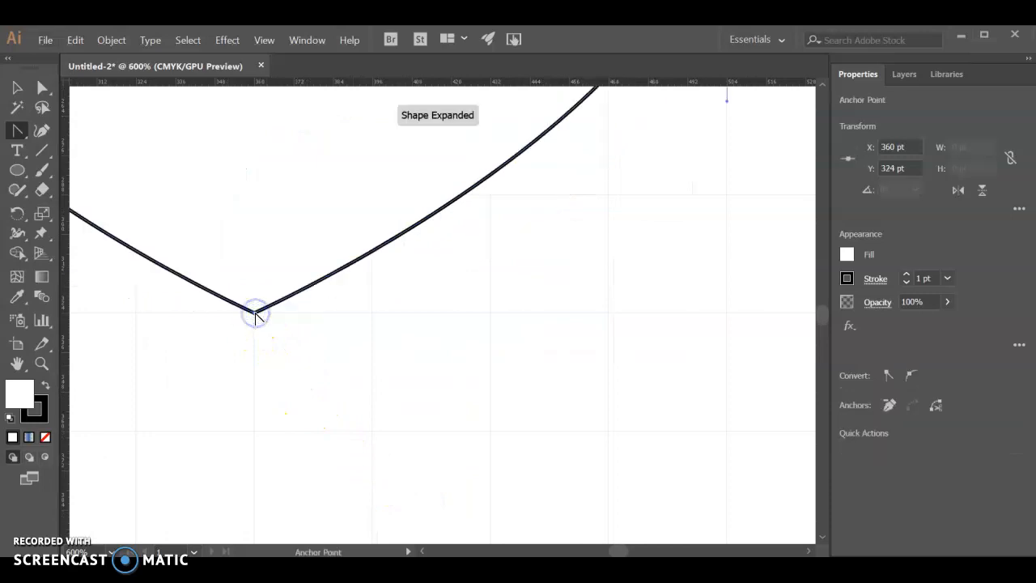
key("ctrl+z")
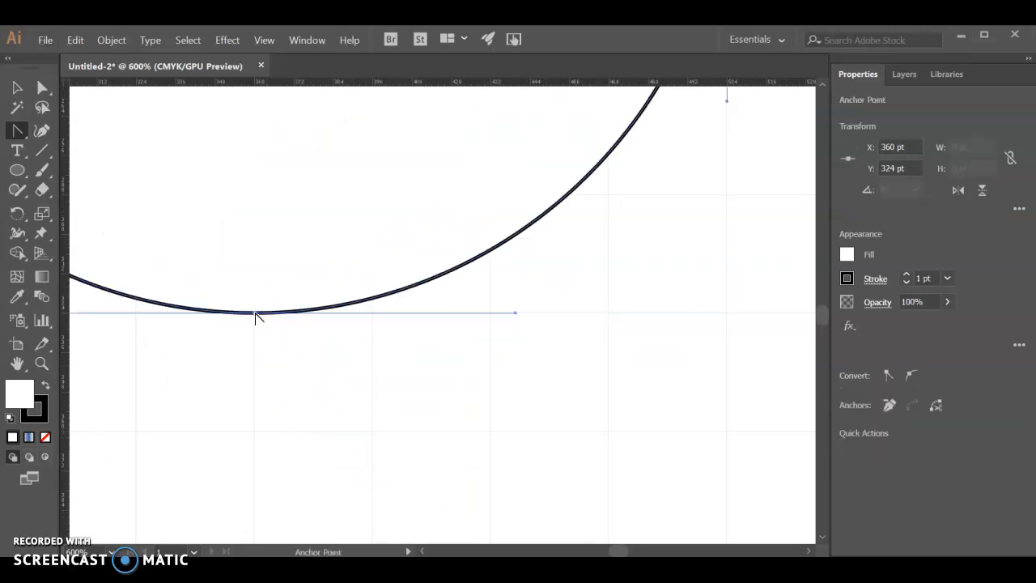
left_click(256, 314)
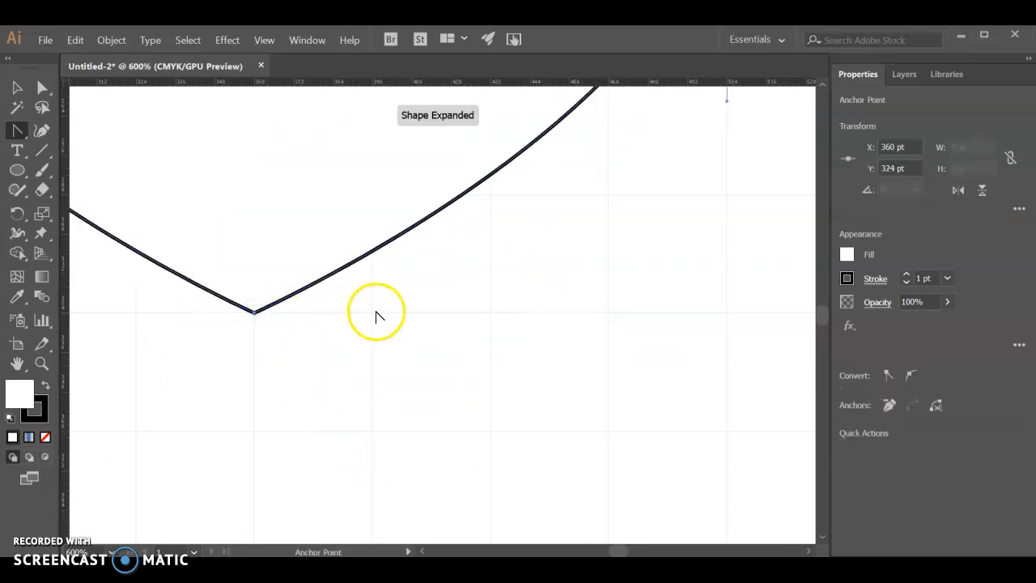
Step: Move the shape's top anchor point straight down two grid squares to Y 108 pt with the Direct Selection tool
scroll(380, 320, "down", 2)
scroll(381, 322, "down", 1)
scroll(418, 340, "up", 2)
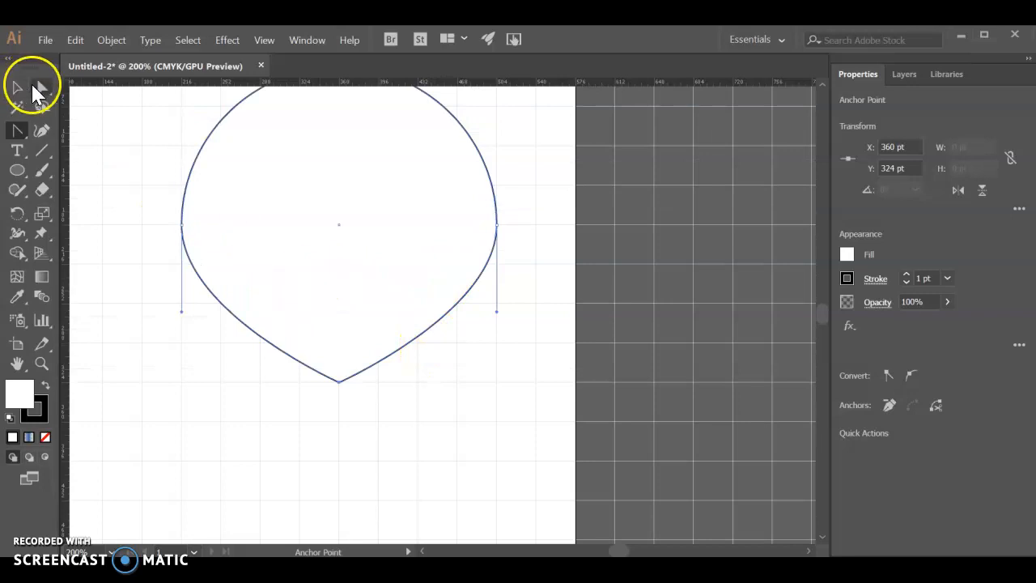
left_click(43, 89)
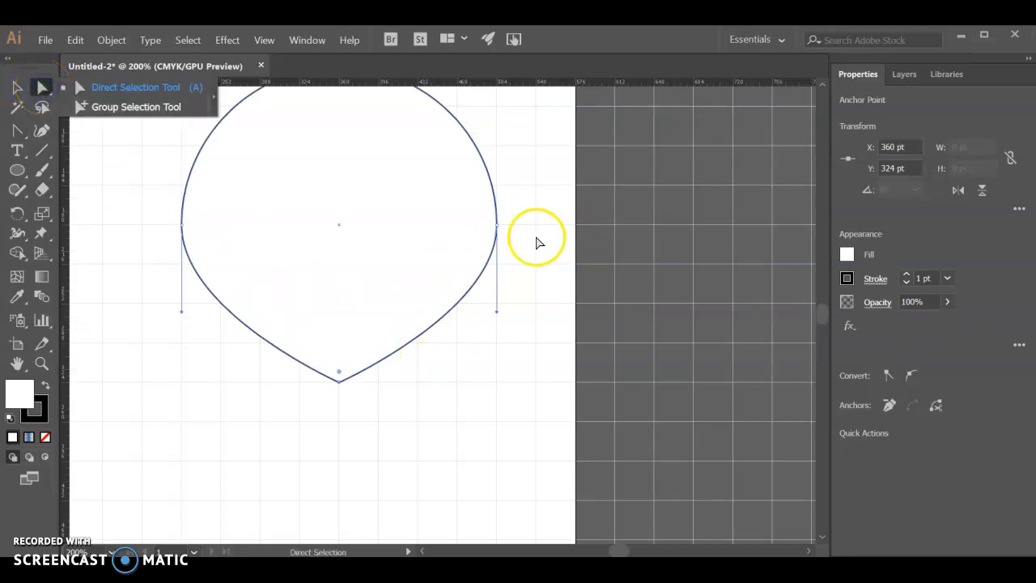
scroll(536, 239, "up", 1)
scroll(535, 264, "up", 2)
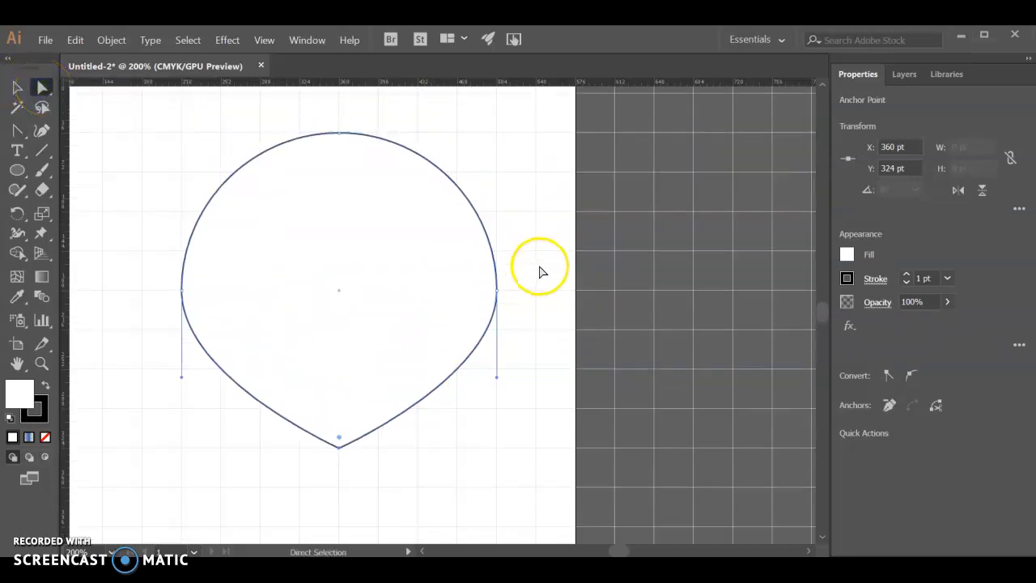
left_click(339, 147)
left_click(183, 302)
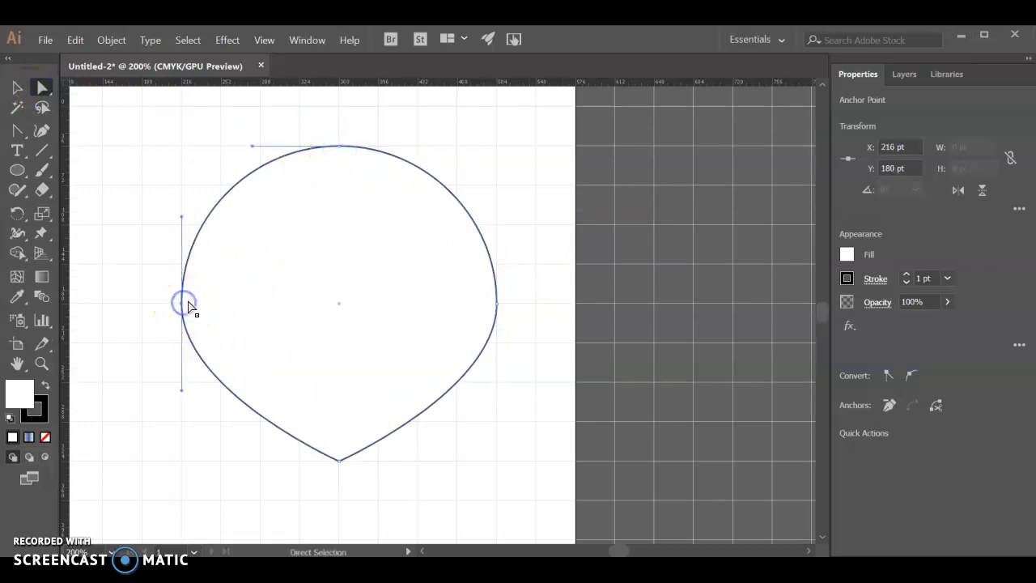
left_click(339, 147)
left_click(339, 147)
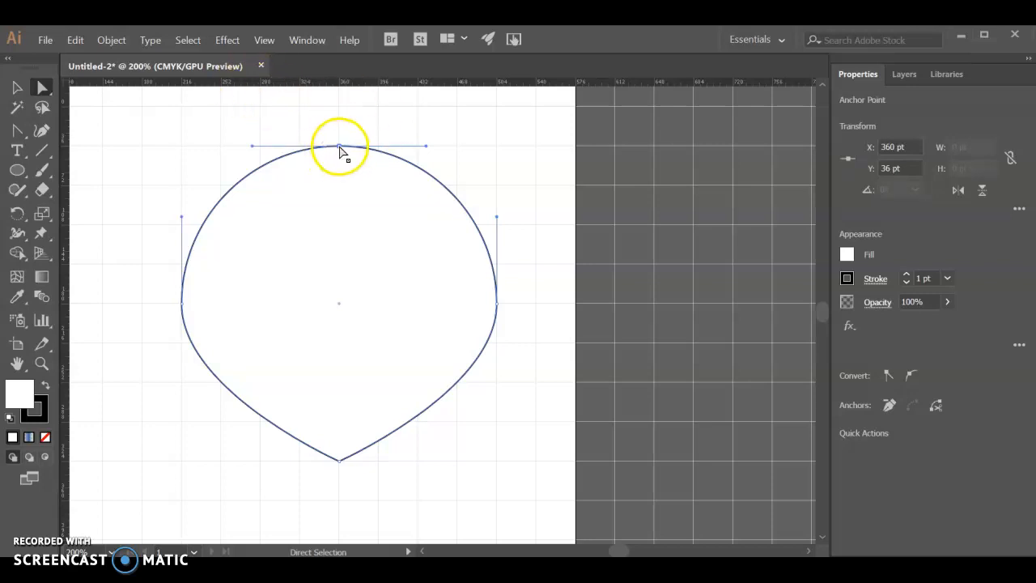
left_click_drag(340, 145, 331, 222)
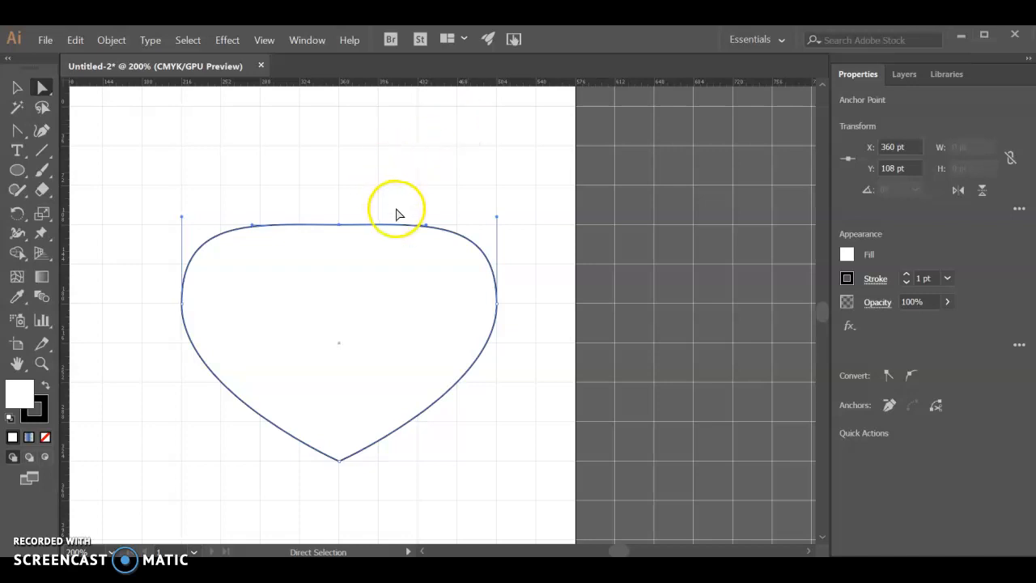
Step: Pull the top anchor point's handles up independently, each to the grid intersection two squares outward and three squares above the anchor
key("alt")
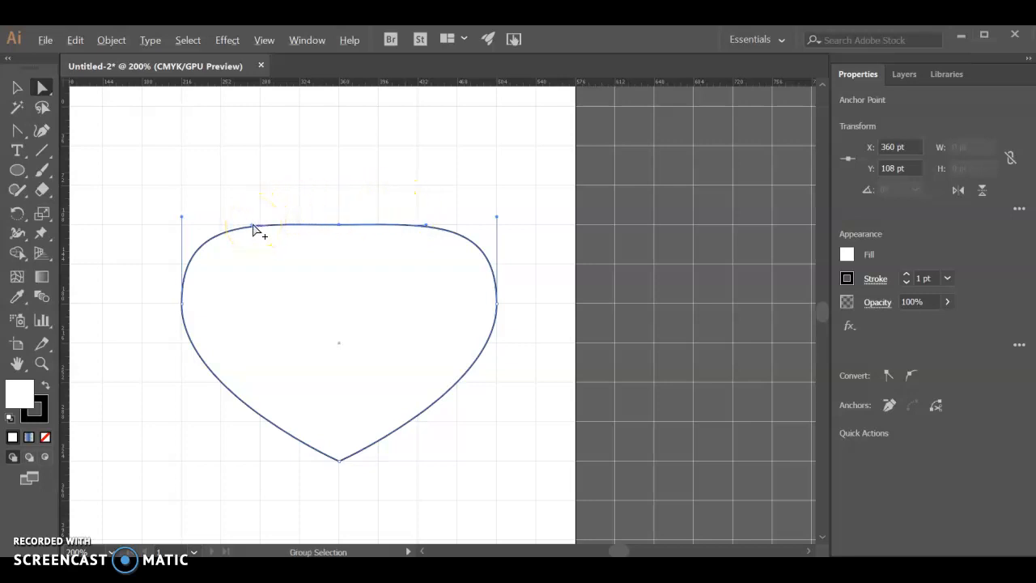
left_click_drag(253, 227, 250, 120)
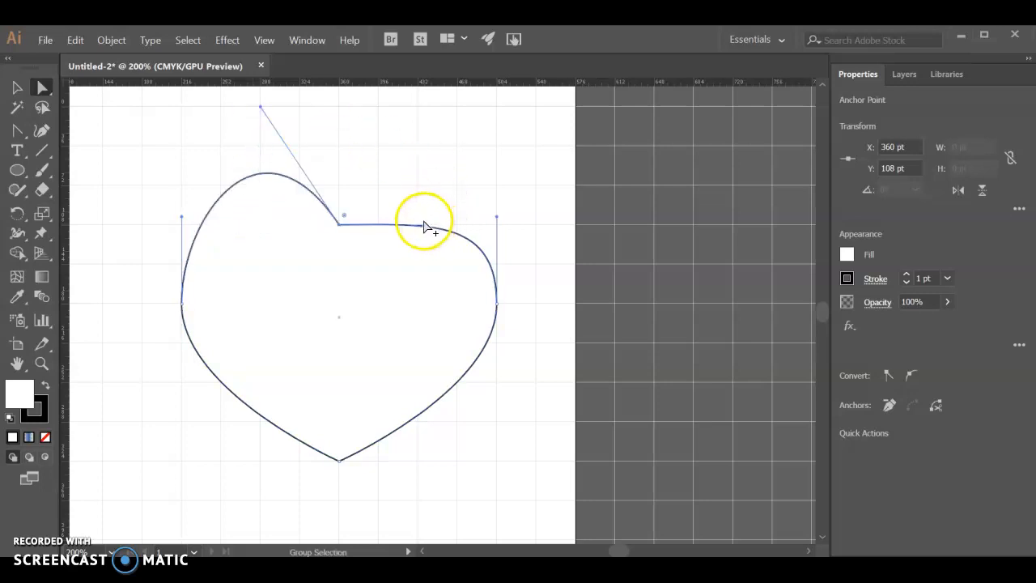
left_click(423, 216)
left_click(339, 224)
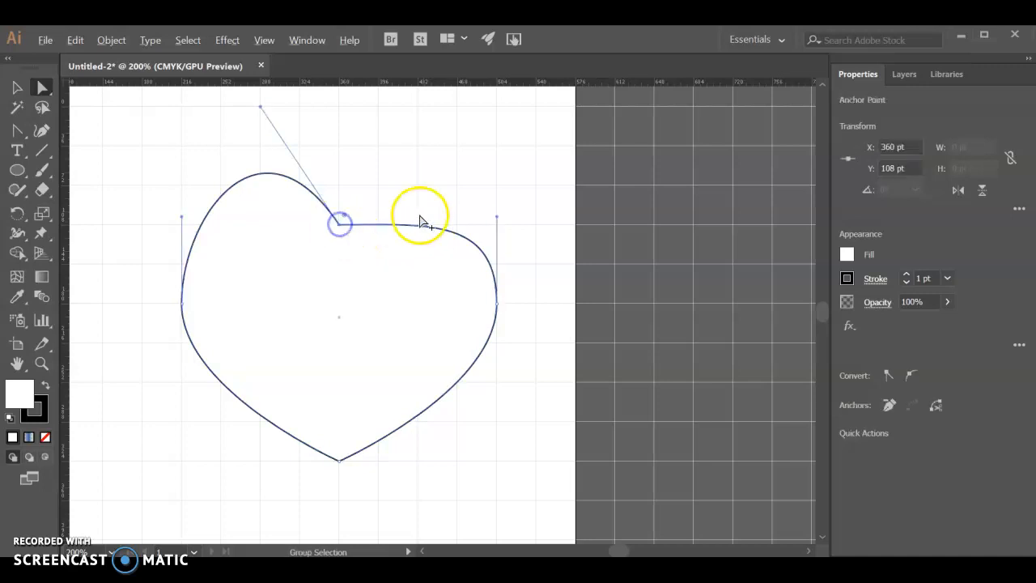
left_click(417, 185)
left_click(339, 224)
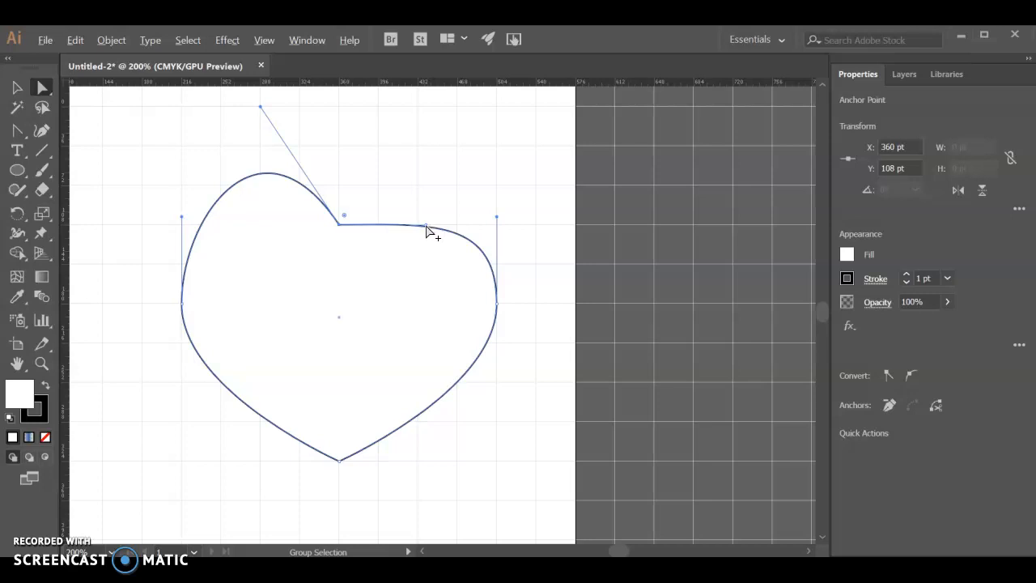
left_click_drag(428, 230, 423, 119)
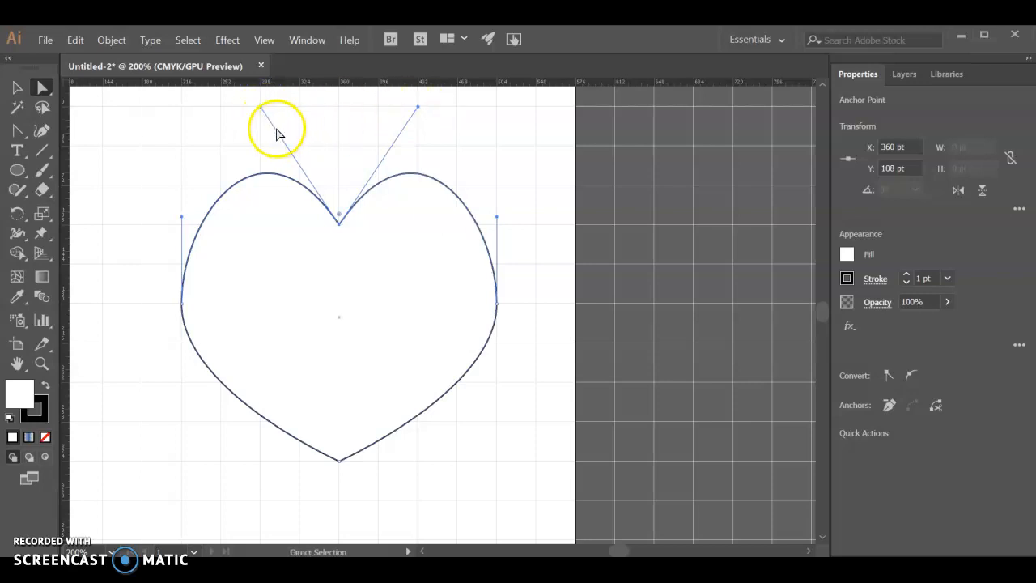
Step: Angle the left side anchor point's lower handle inward to the grid intersection one square right and two squares below the anchor
left_click(181, 304)
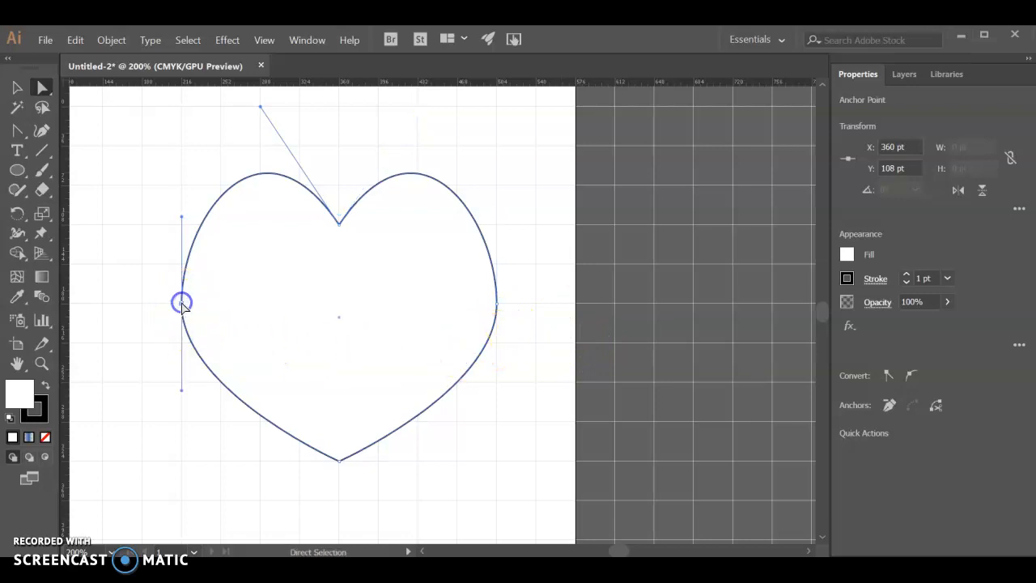
left_click(203, 390)
left_click(181, 305)
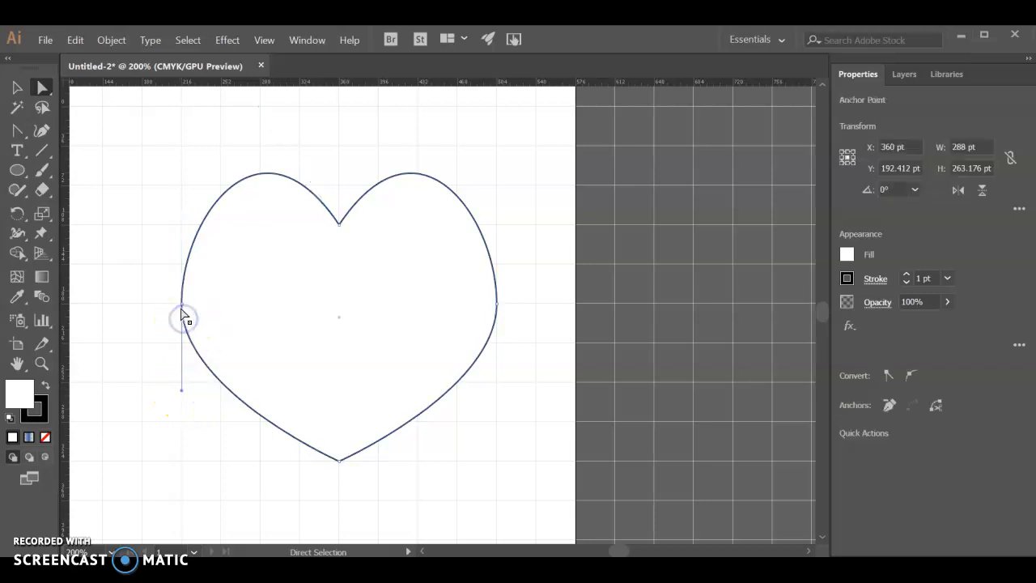
left_click_drag(181, 390, 220, 381)
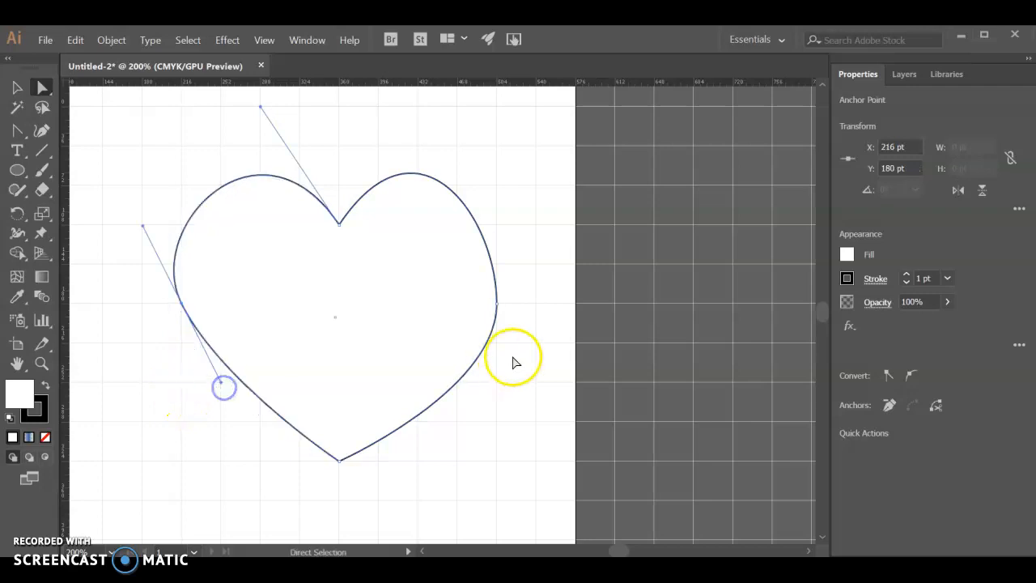
Step: Angle the right side anchor point's lower handle inward to the grid intersection one square left and two squares down, then deselect the heart
left_click(497, 305)
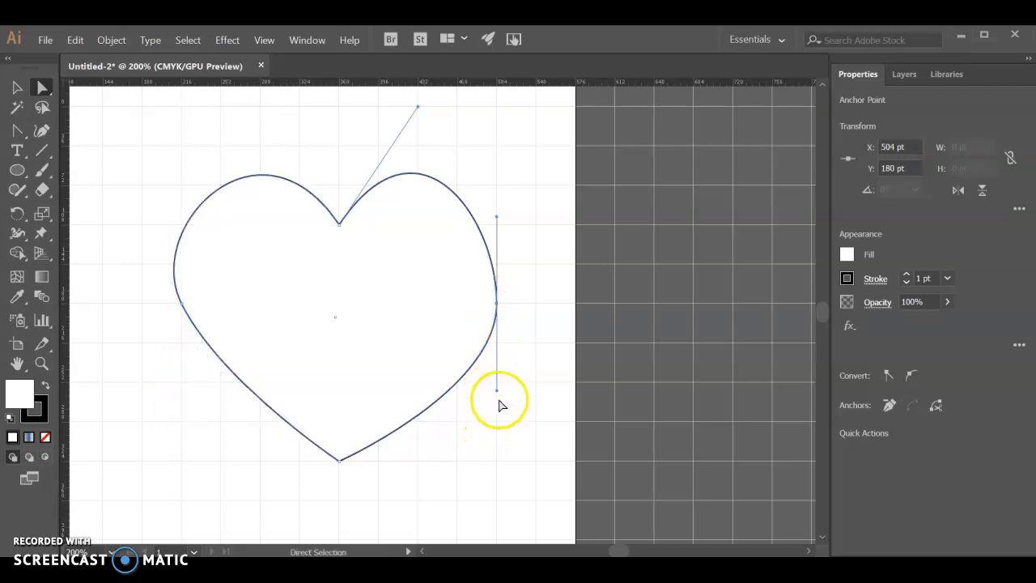
left_click_drag(497, 395, 475, 388)
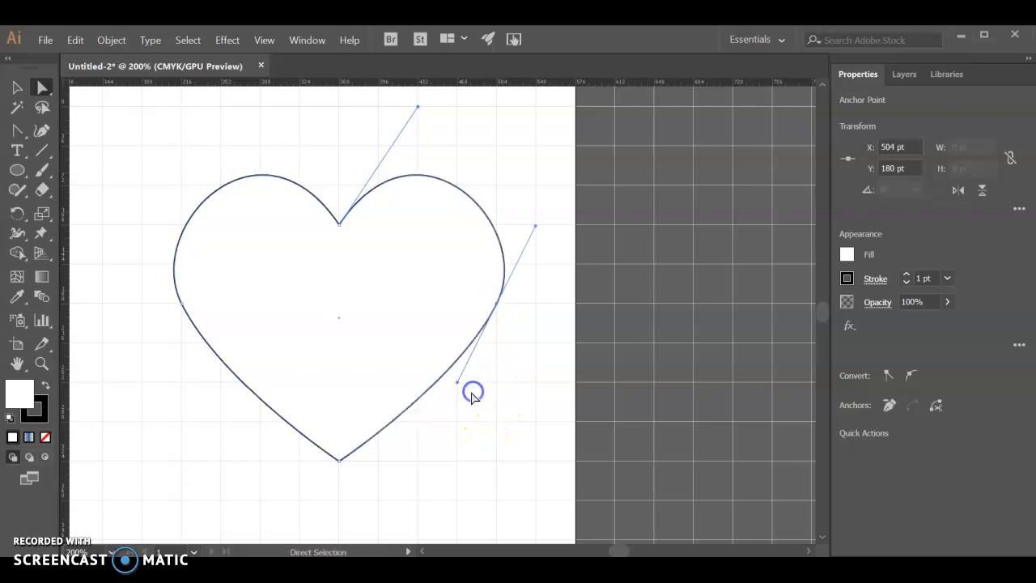
left_click(501, 442)
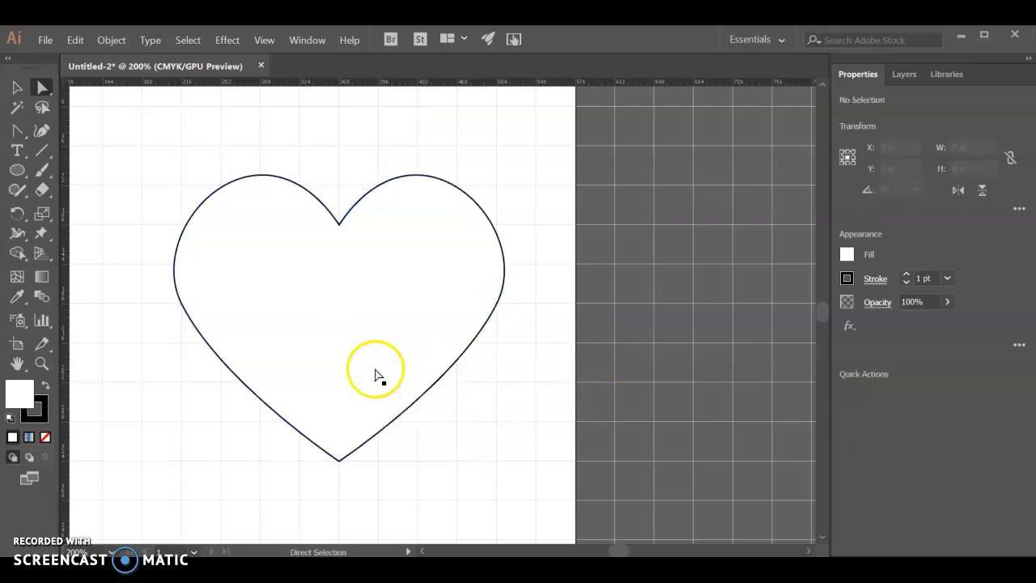
Step: Move the whole heart up and left with the Selection tool to about X 223 pt, Y 95 pt
scroll(351, 378, "down", 1)
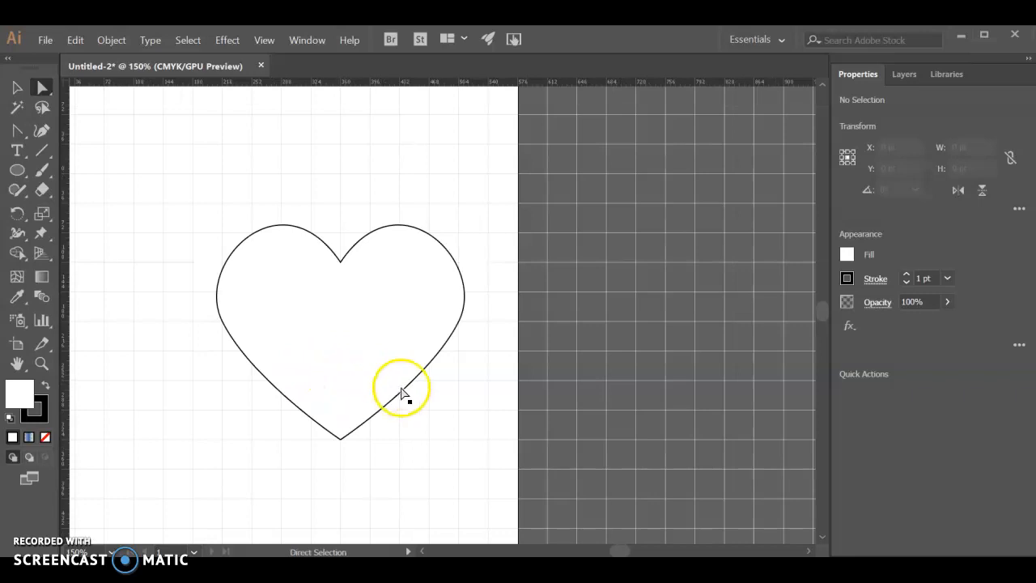
left_click(17, 87)
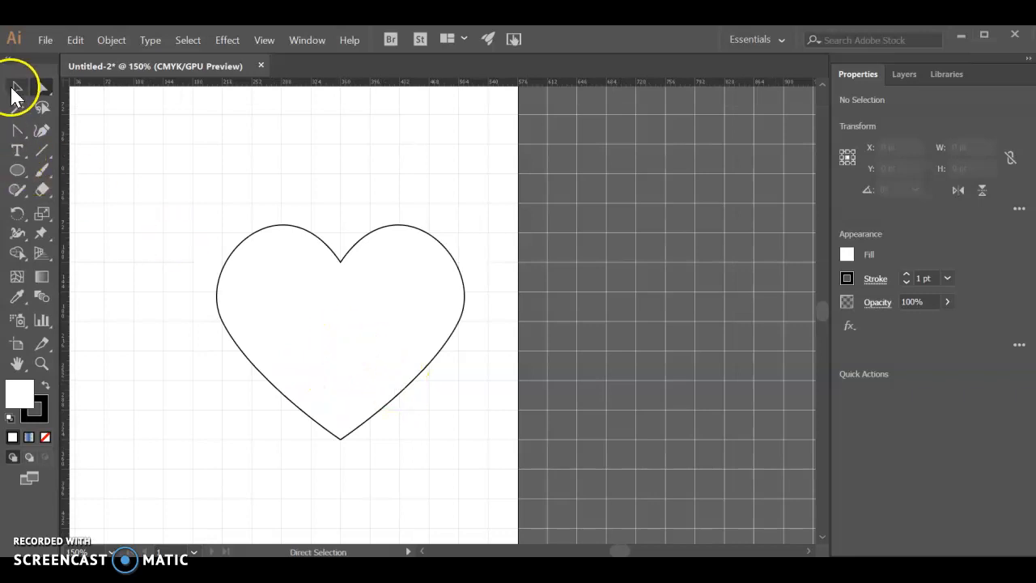
left_click_drag(310, 324, 198, 246)
scroll(424, 357, "up", 3)
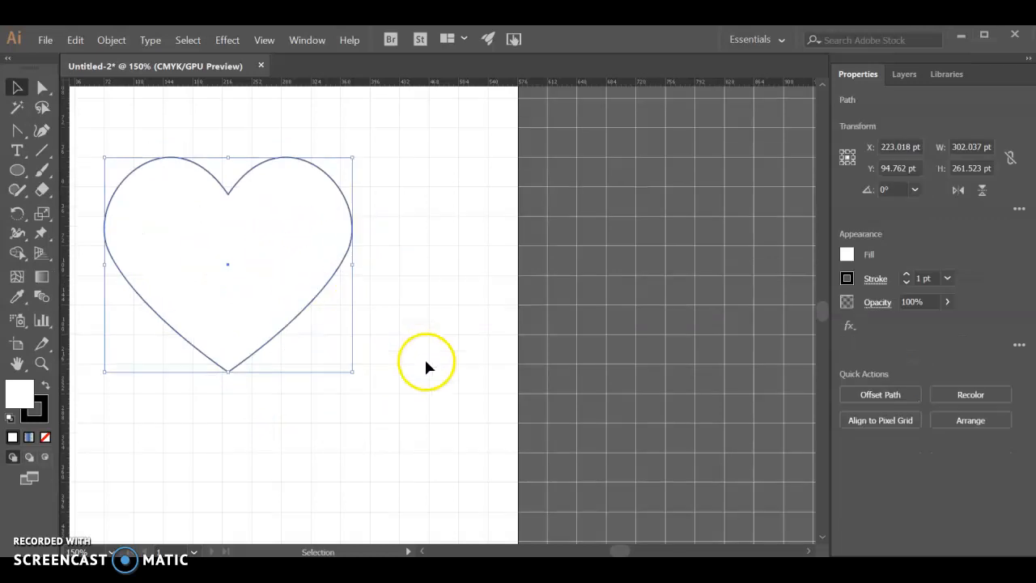
scroll(447, 384, "up", 1)
scroll(455, 392, "left", 4)
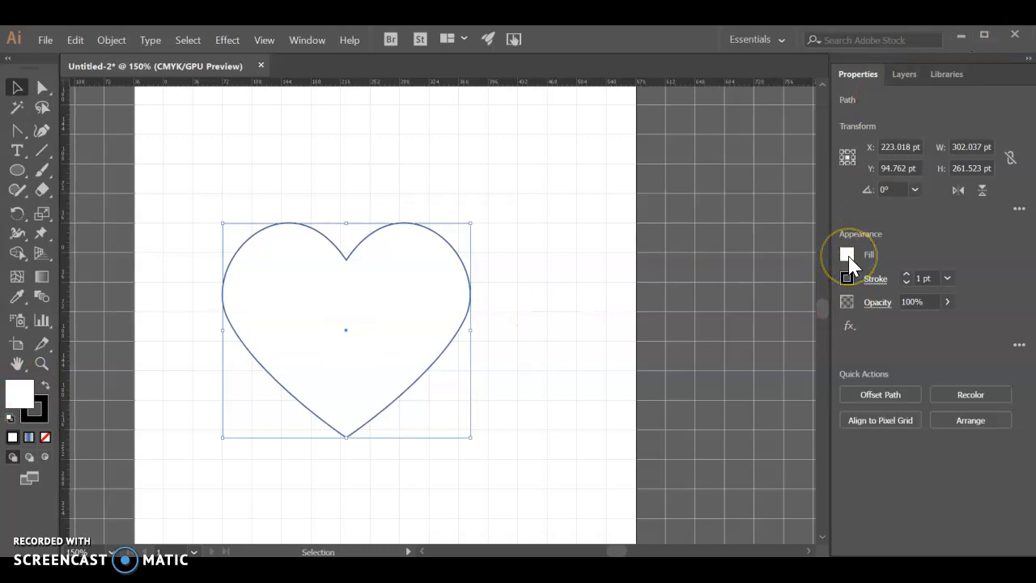
Step: Set the heart's fill to None, keeping only its black outline
left_click(45, 438)
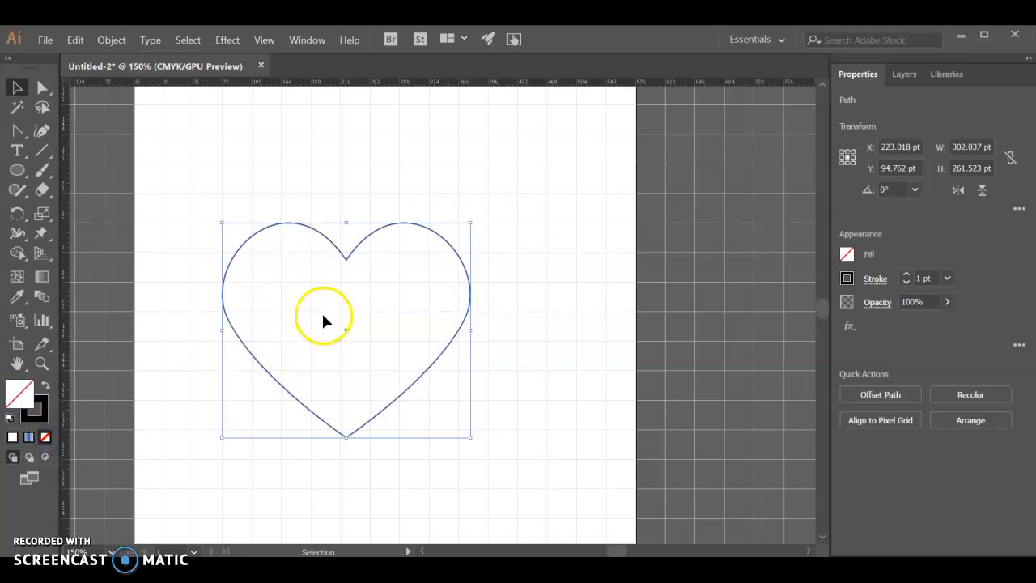
key("d")
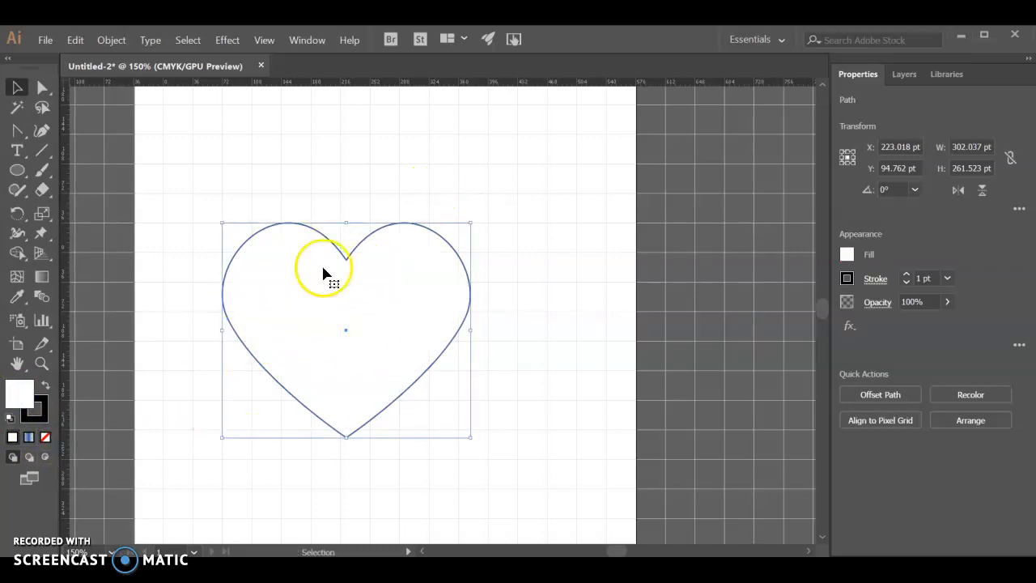
scroll(275, 310, "up", 1)
left_click(46, 439)
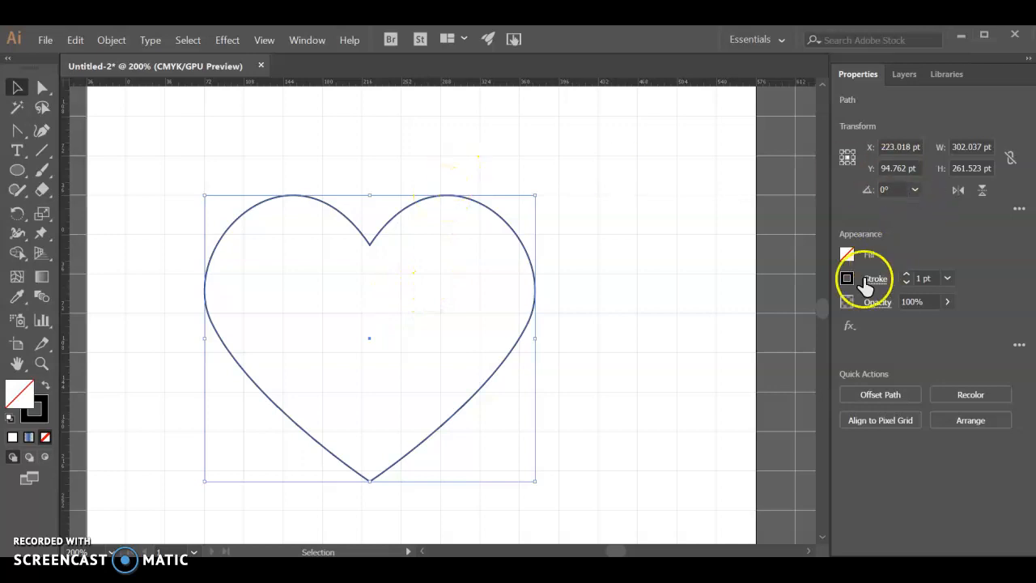
Step: Set the heart's stroke colour to the pinkish red #ff0049 in the Color Picker and close the floating Color panel
left_click(41, 414)
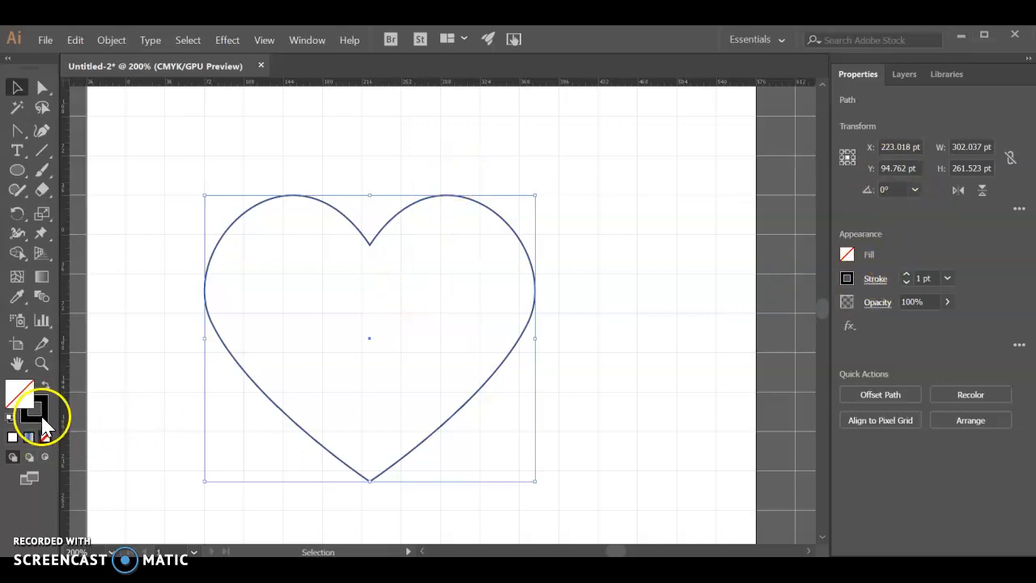
double_click(41, 414)
mouse_move(874, 164)
left_mouse_down()
mouse_move(456, 349)
mouse_move(543, 157)
mouse_move(541, 121)
left_mouse_up()
left_click(486, 191)
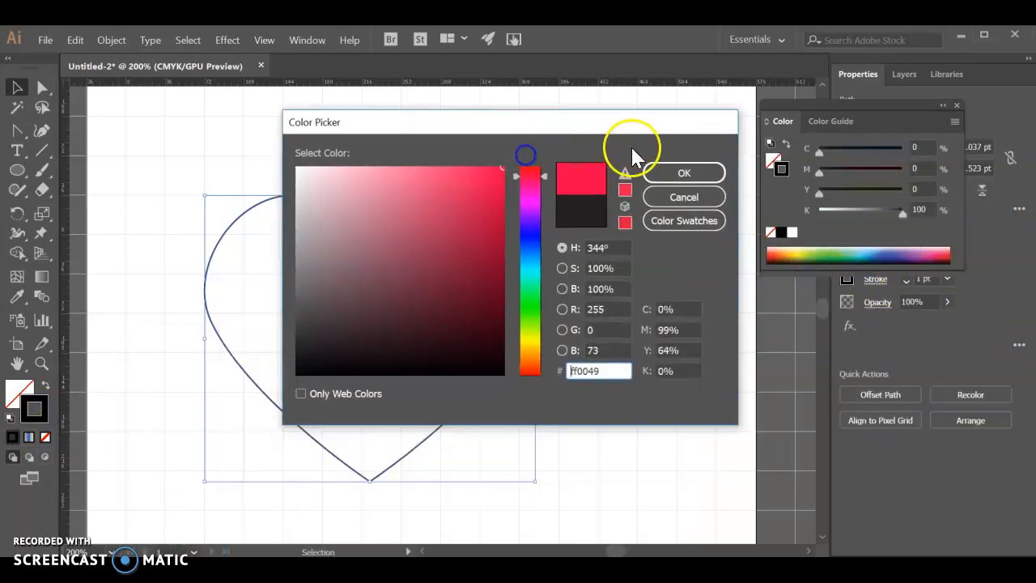
left_click(686, 174)
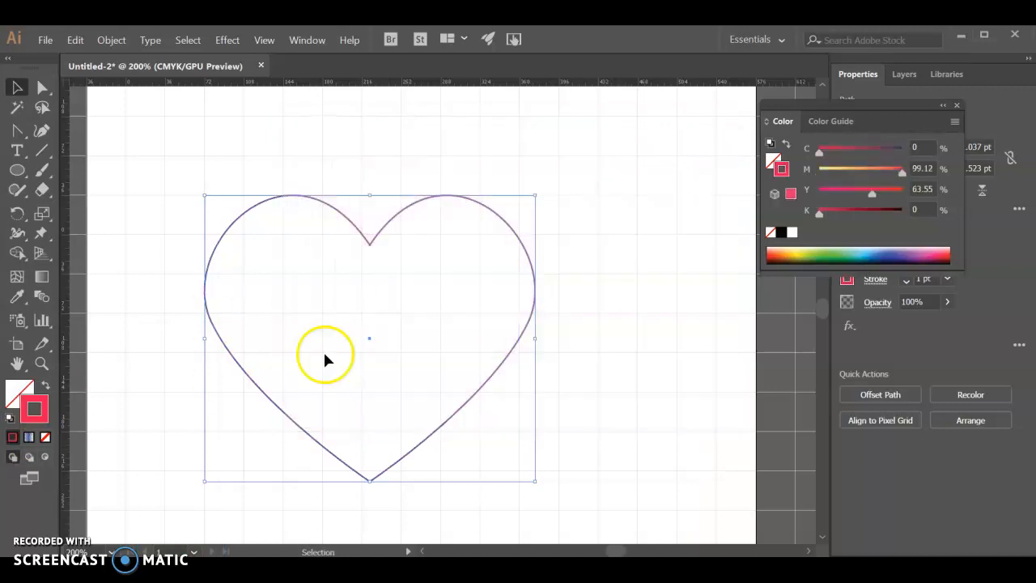
left_click(958, 105)
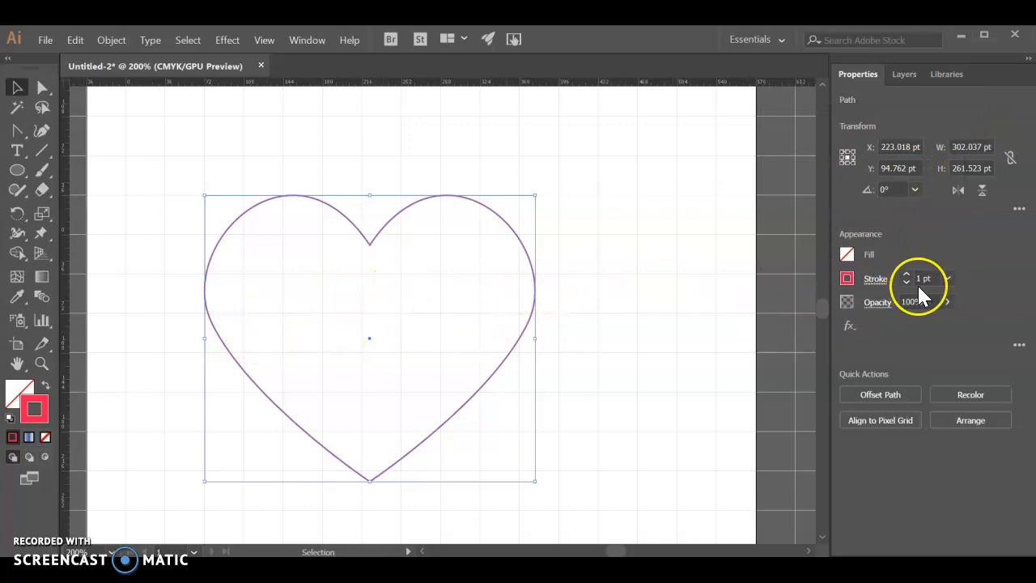
Step: Set the heart's stroke weight to 15 pt
left_click(952, 280)
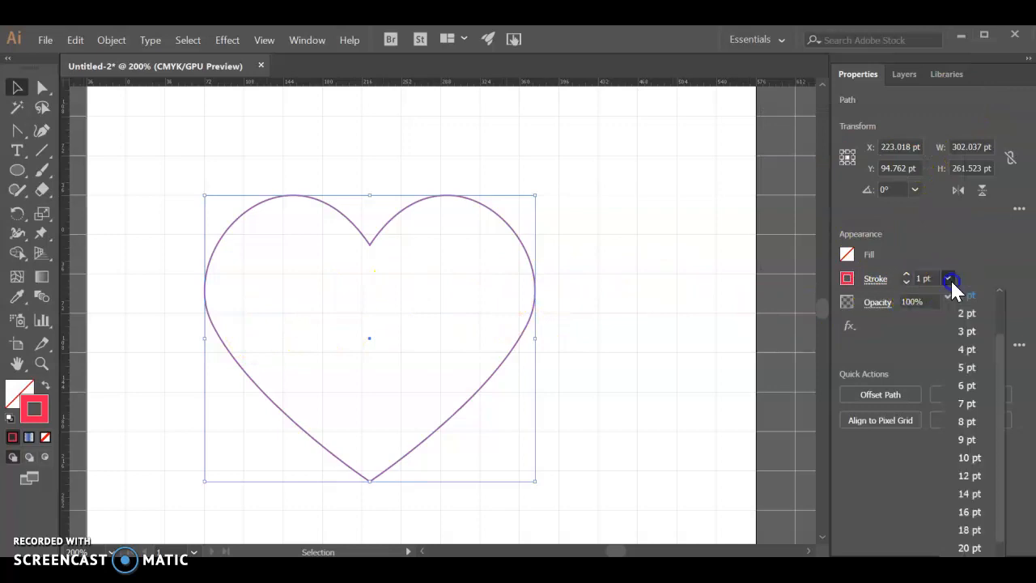
left_click(970, 493)
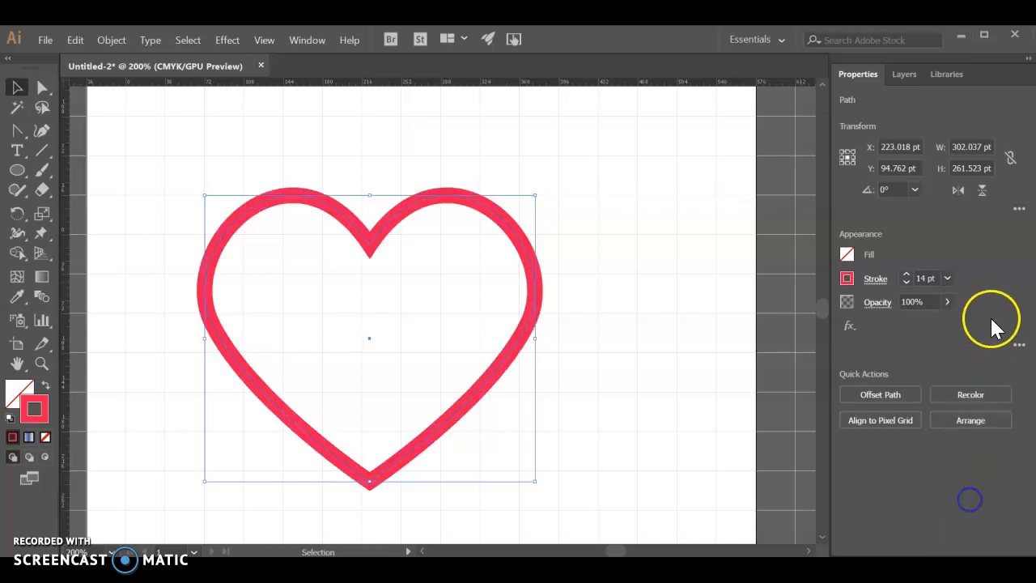
left_click(906, 275)
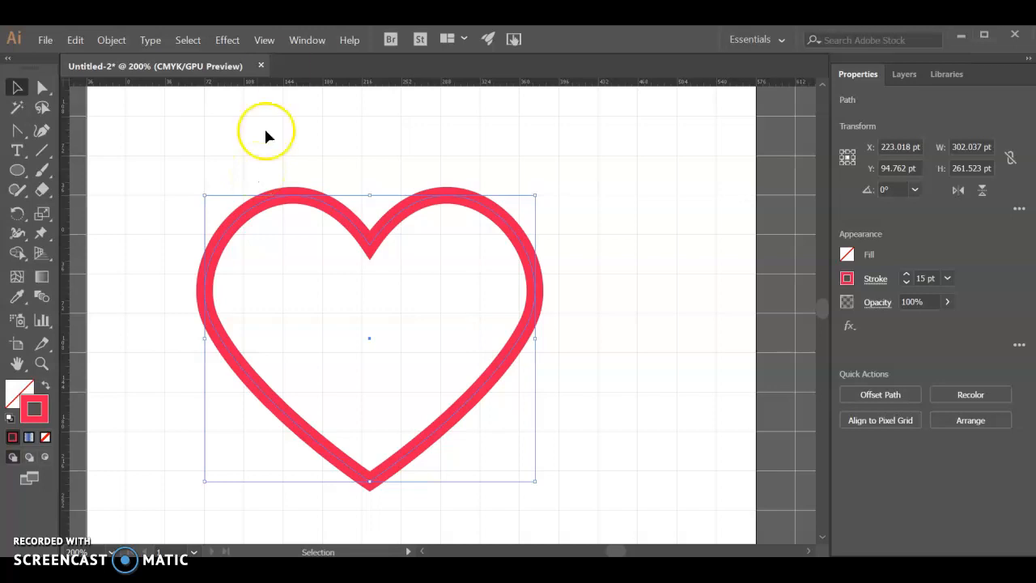
Step: Convert the heart's stroke into a filled compound path with Outline Stroke
scroll(332, 194, "up", 2)
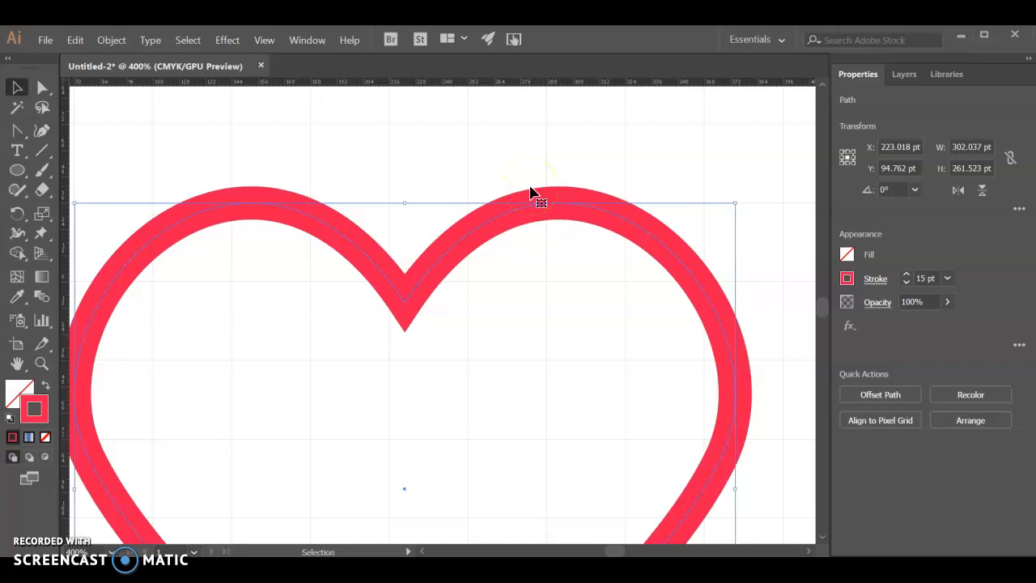
left_click(113, 42)
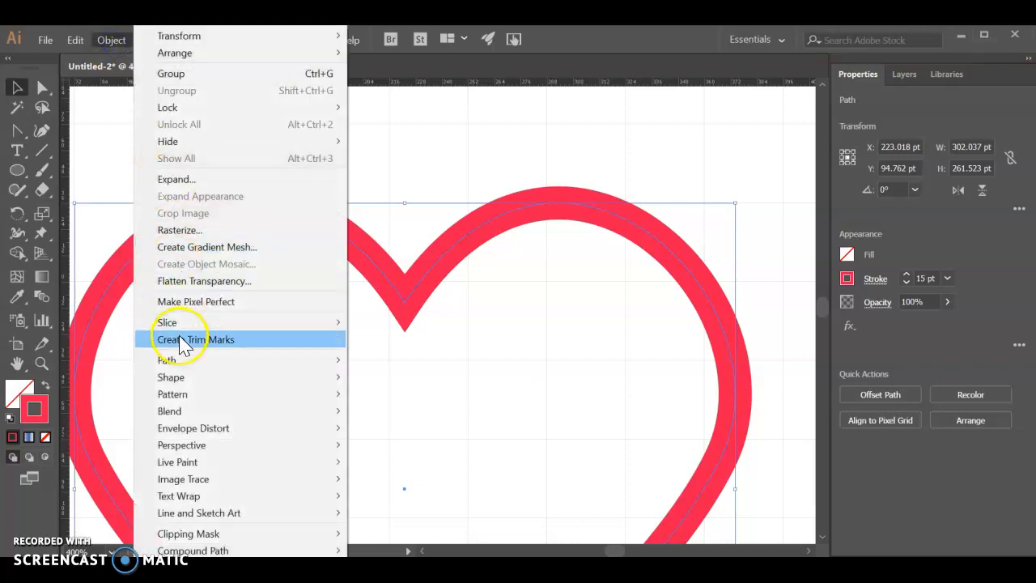
mouse_move(187, 362)
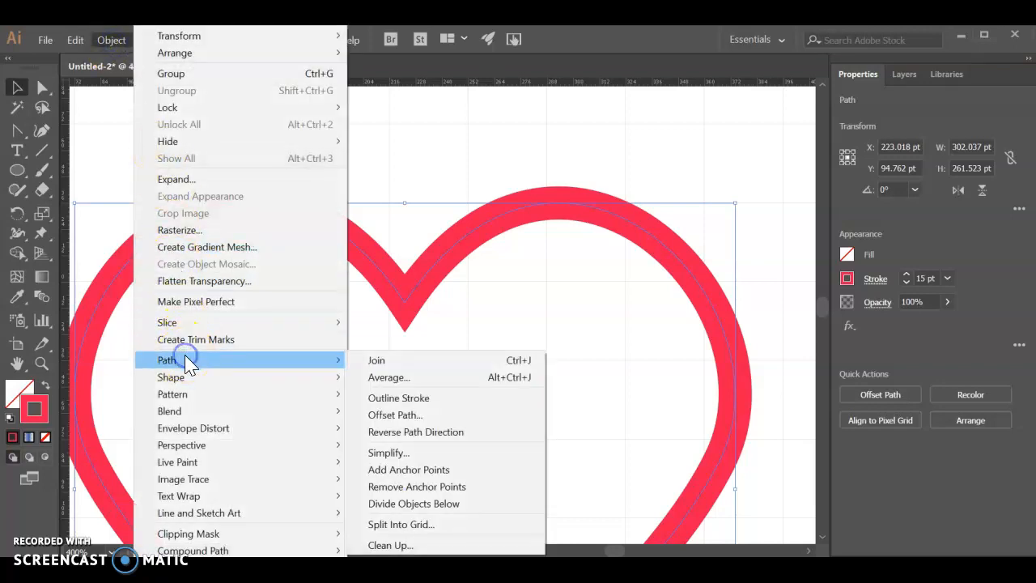
left_click(414, 397)
Step: Examine an anchor point and its handles on the outer edge of the heart's left lobe with the Direct Selection tool, then deselect
left_click(42, 87)
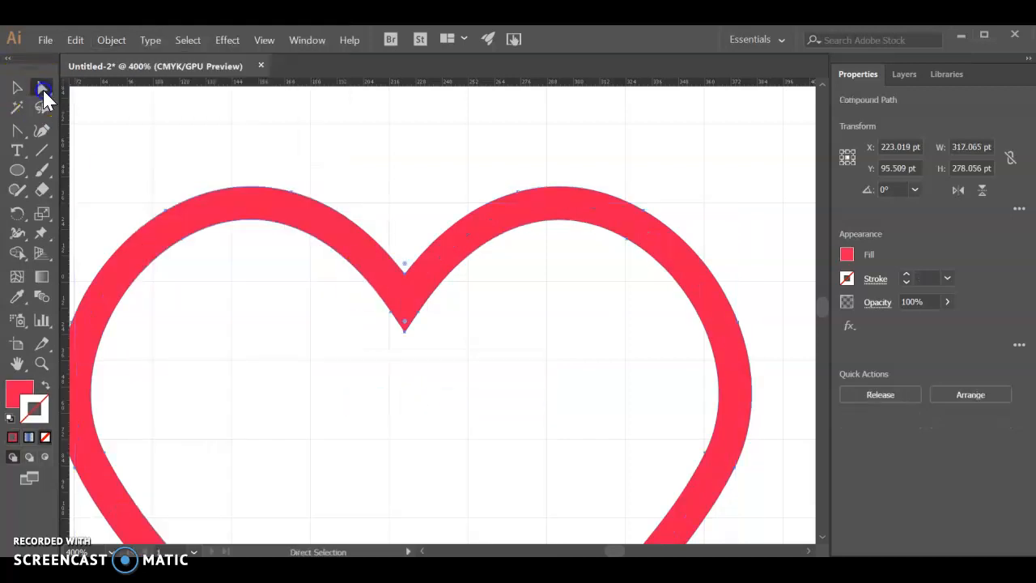
left_click(291, 195)
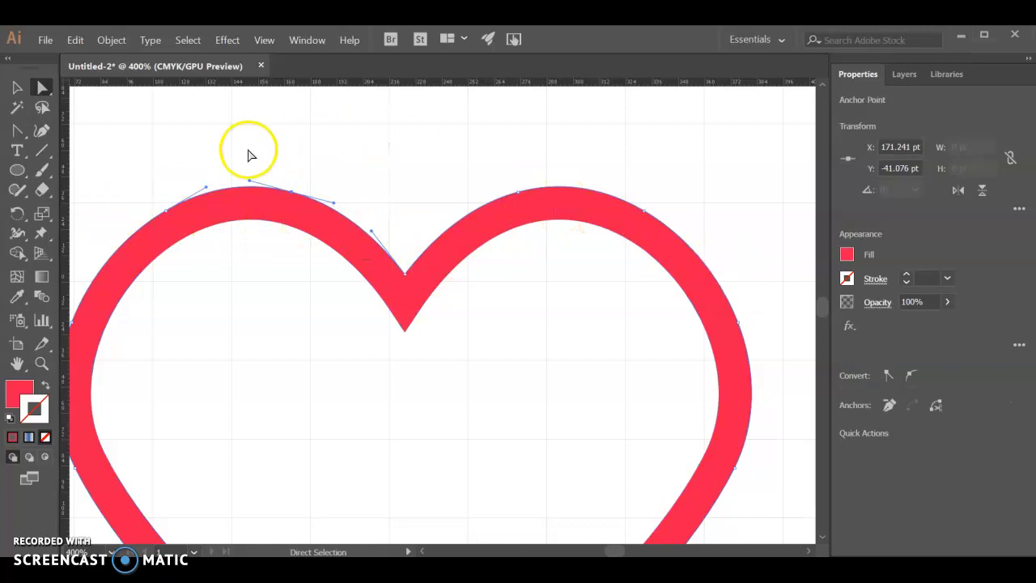
left_click(269, 147)
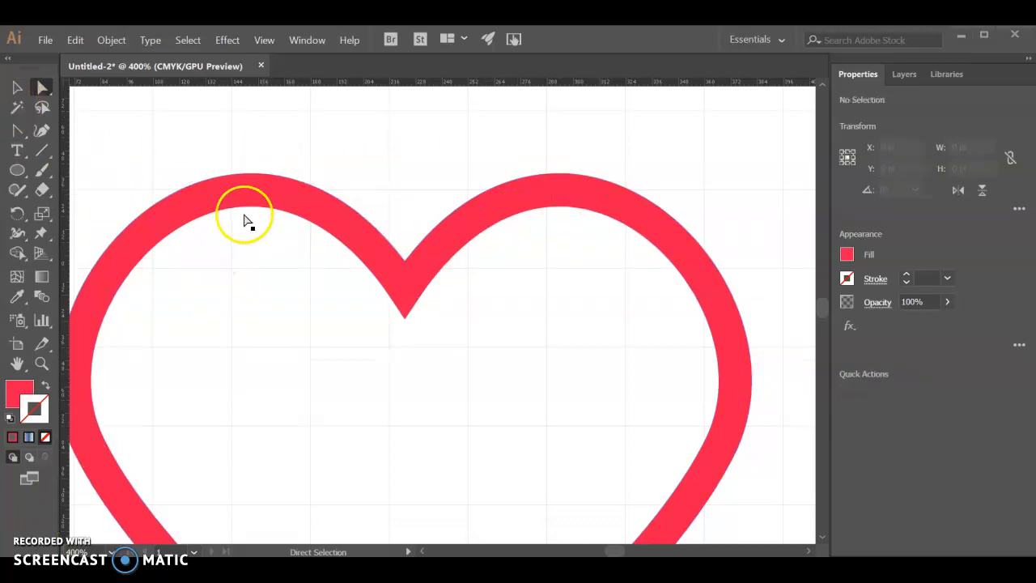
scroll(255, 233, "down", 1)
scroll(255, 234, "down", 1)
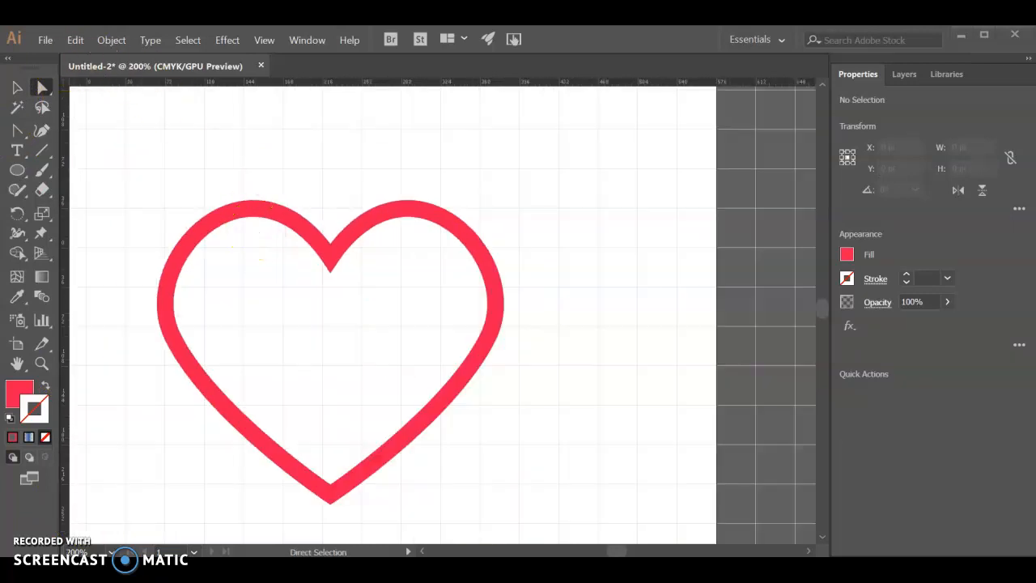
Step: Duplicate the outlined heart down and right so the copy overlaps the original, centred at about X 345 pt, Y 149 pt
left_click(18, 85)
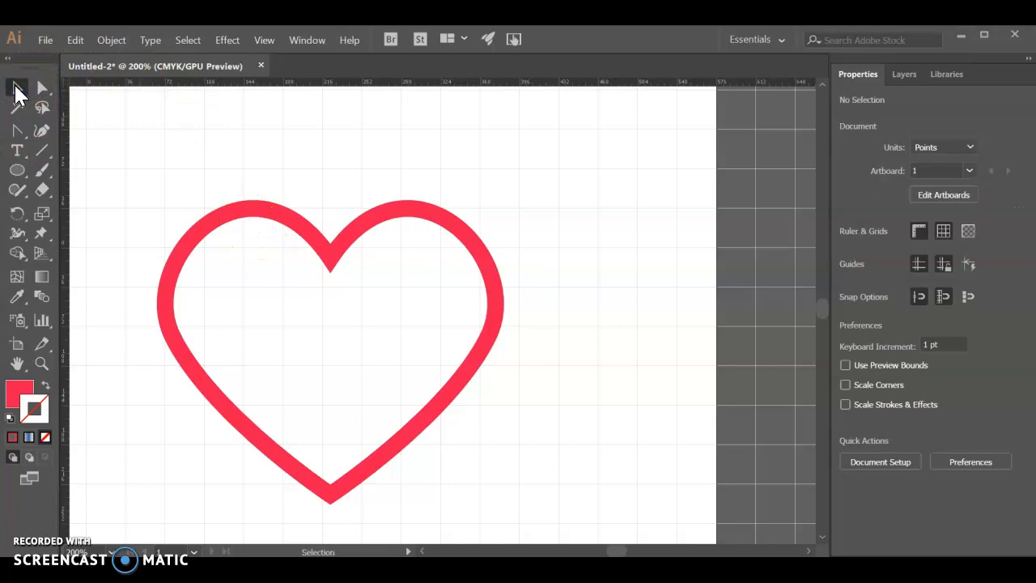
left_click(256, 209)
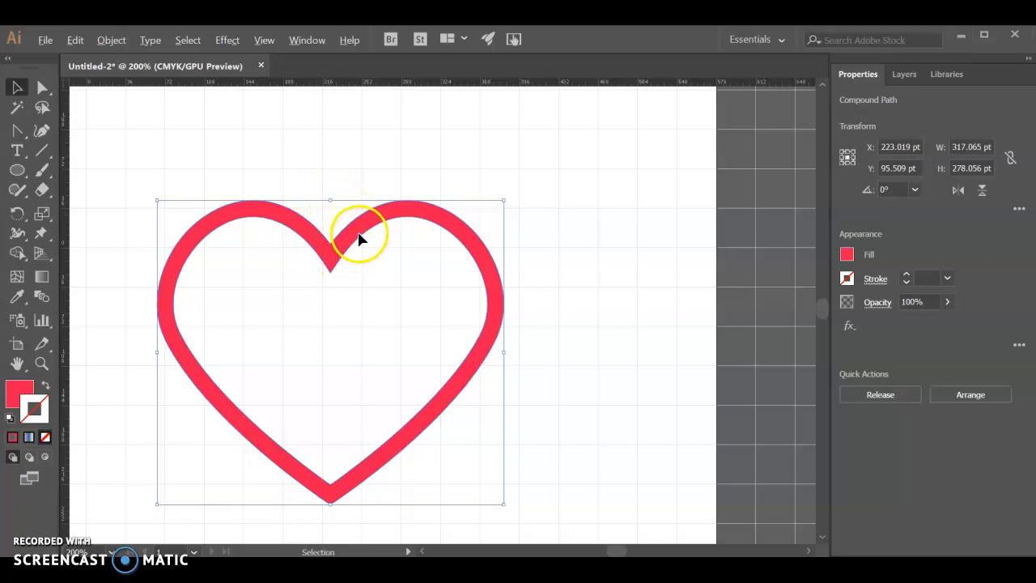
left_click_drag(359, 234, 493, 319)
scroll(619, 244, "down", 2)
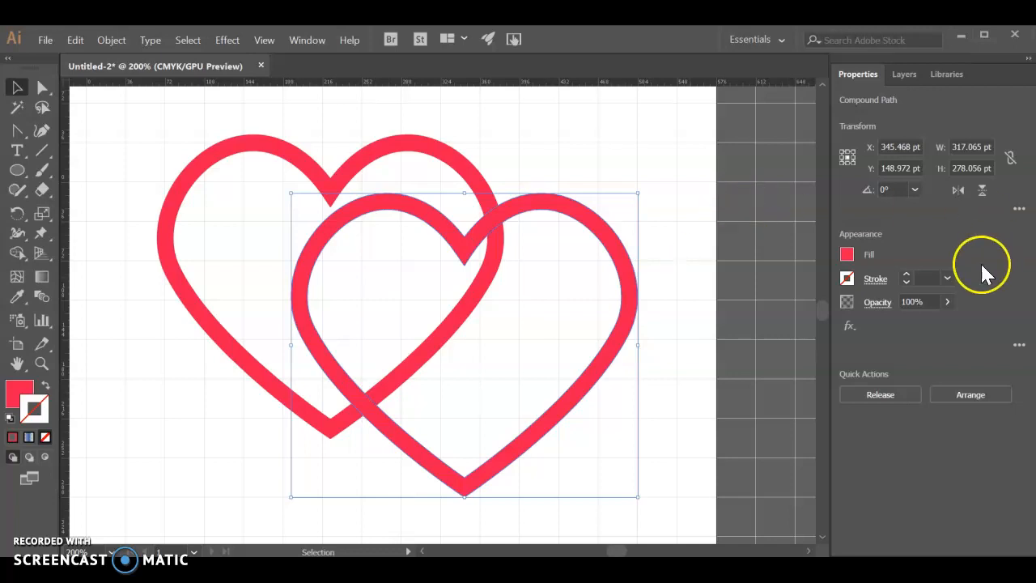
Step: Recolor the duplicate heart's fill to blue, C 96.86, M 92.94, Y 0, K 0.39, and deselect it
left_click(846, 254)
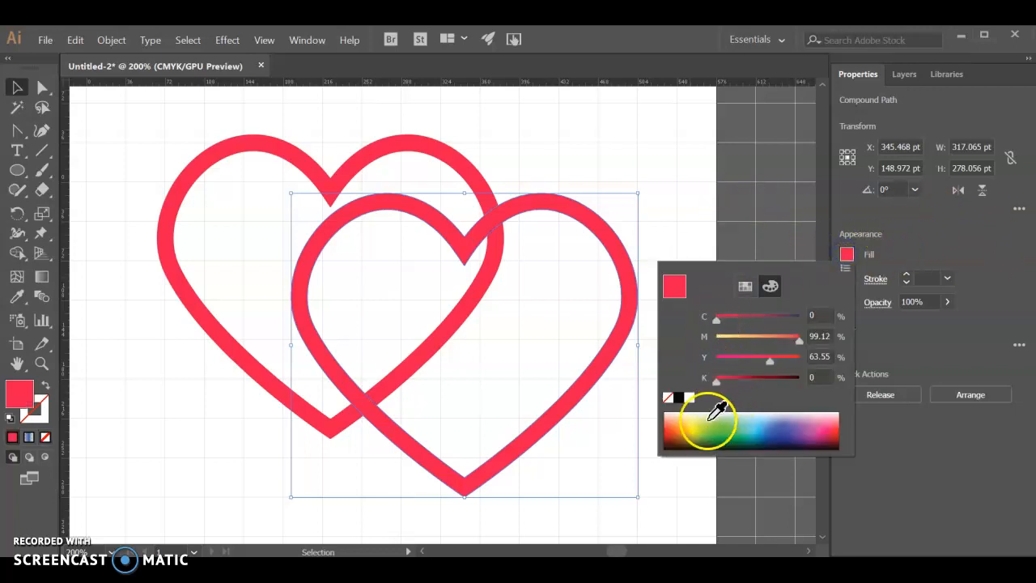
mouse_move(676, 431)
left_mouse_down()
mouse_move(807, 430)
mouse_move(836, 415)
mouse_move(781, 435)
left_mouse_up()
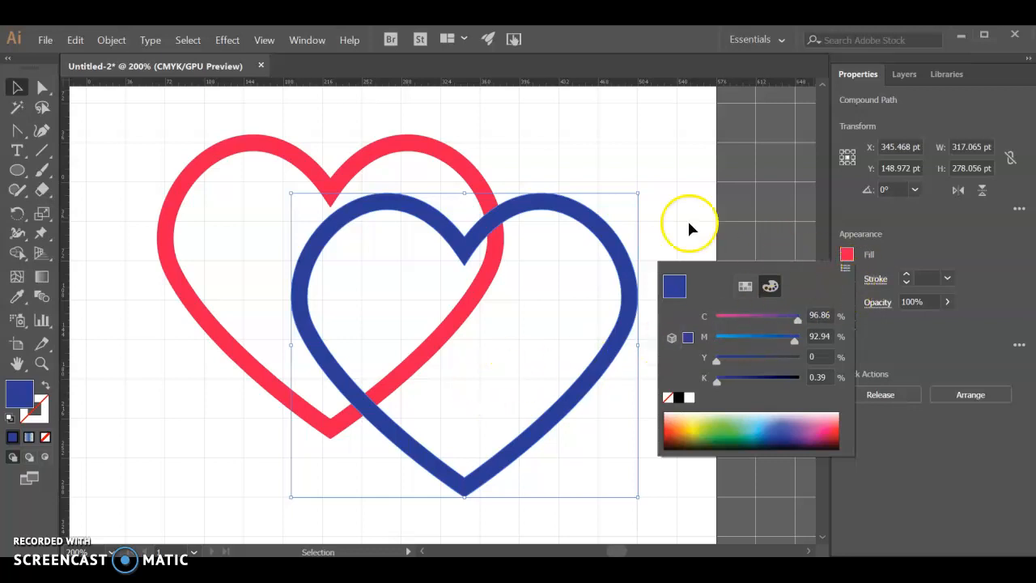
left_click(16, 88)
left_click(142, 121)
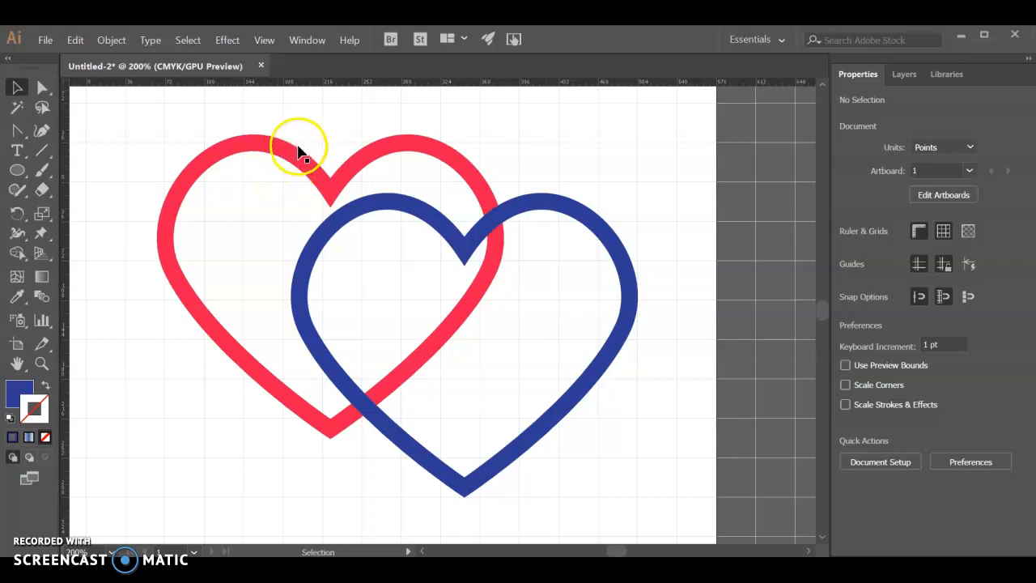
Step: Show the Pathfinder panel and place it over the artboard's upper right area
left_click(300, 39)
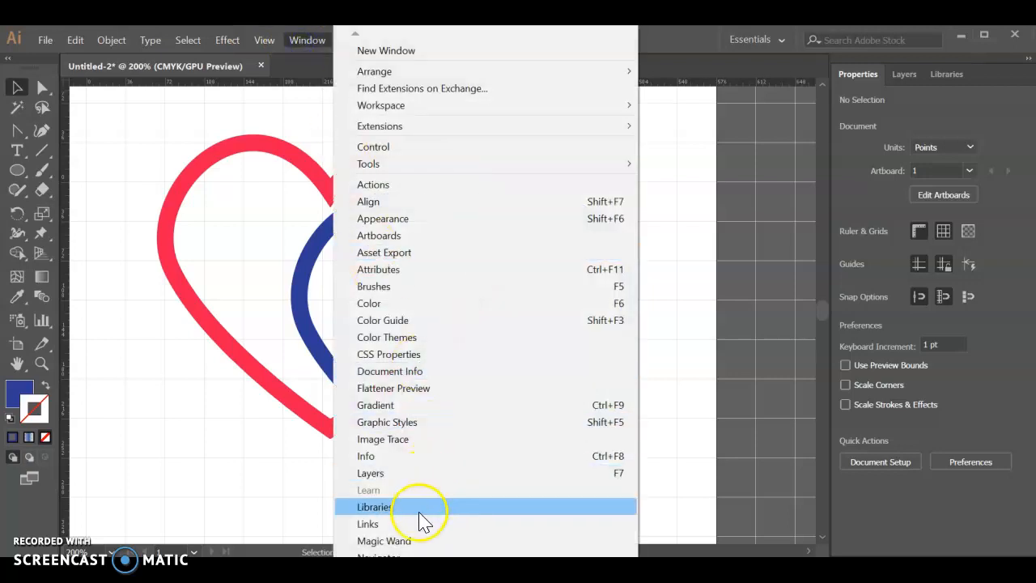
mouse_move(405, 567)
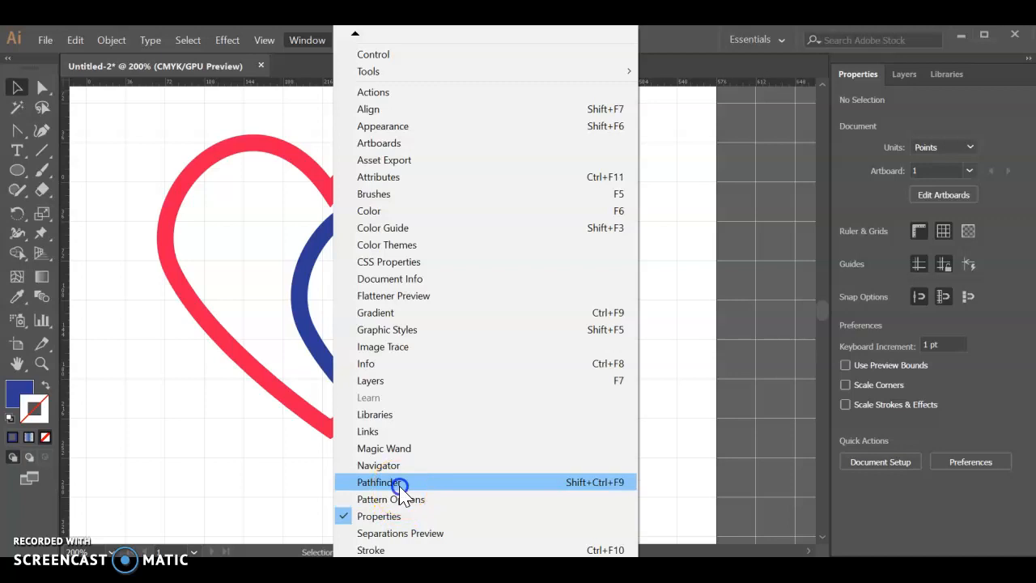
left_click(398, 482)
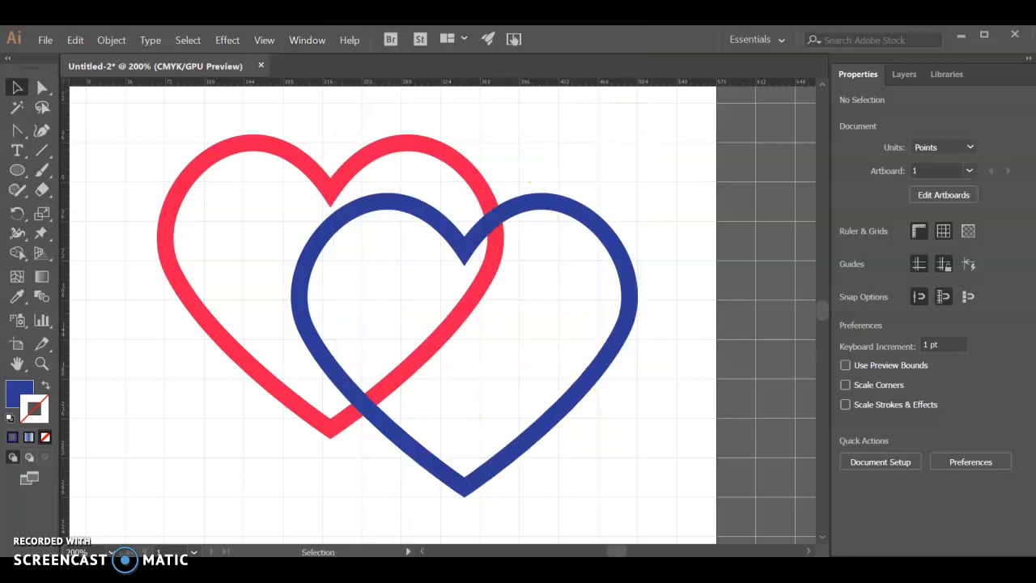
left_click_drag(678, 259, 743, 127)
left_click(607, 185)
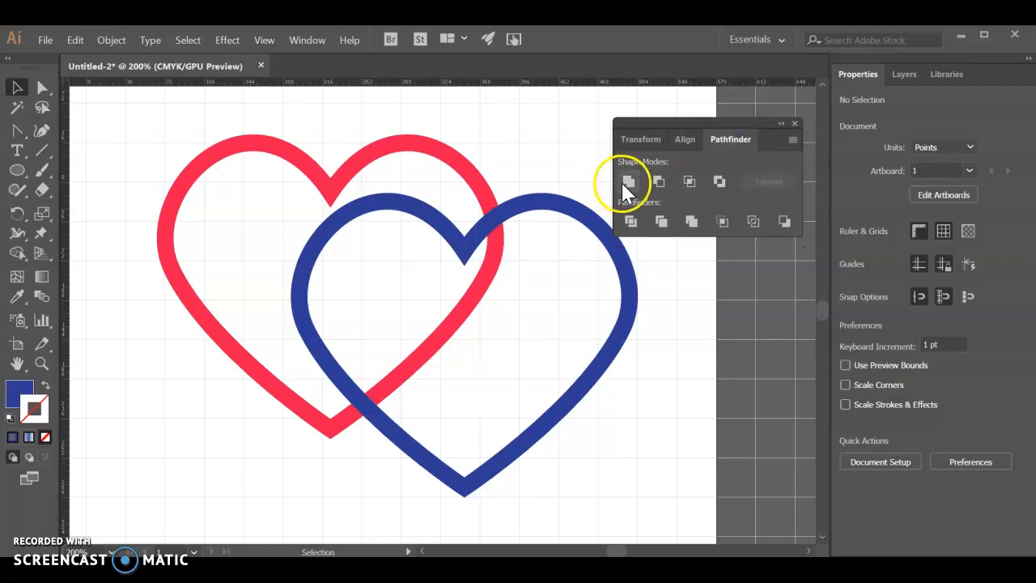
left_click(635, 190)
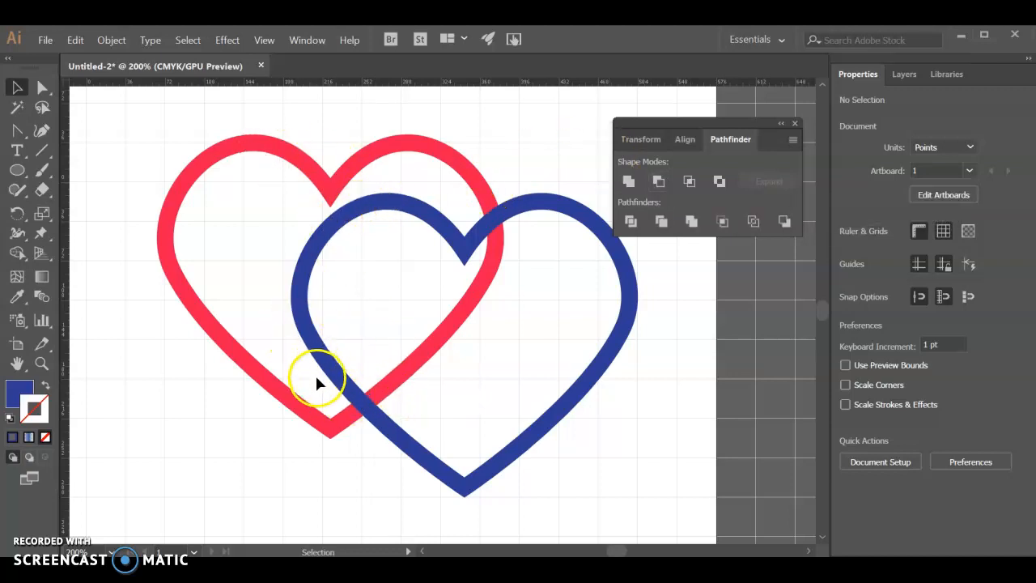
scroll(317, 378, "up", 3)
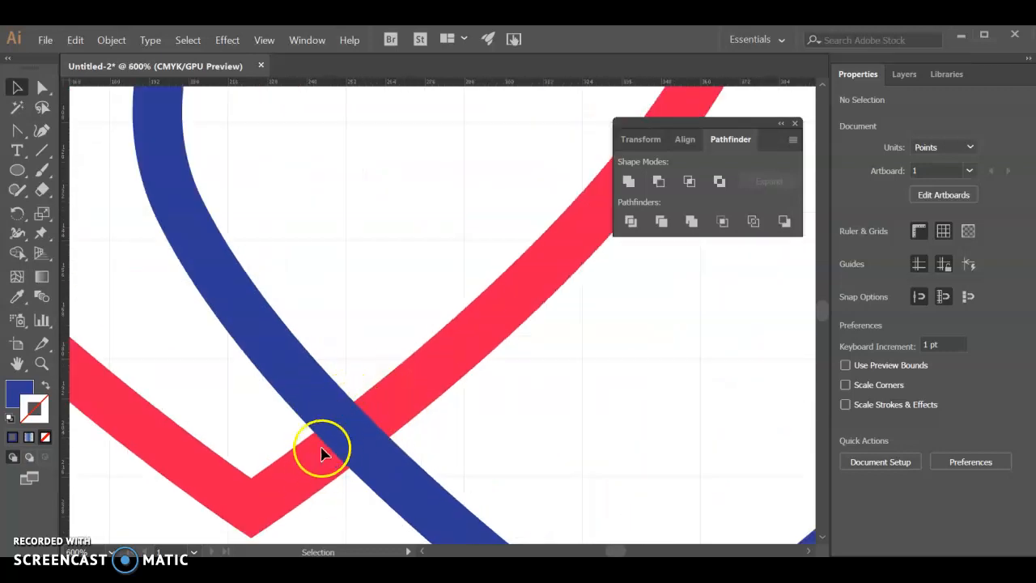
scroll(476, 378, "down", 3)
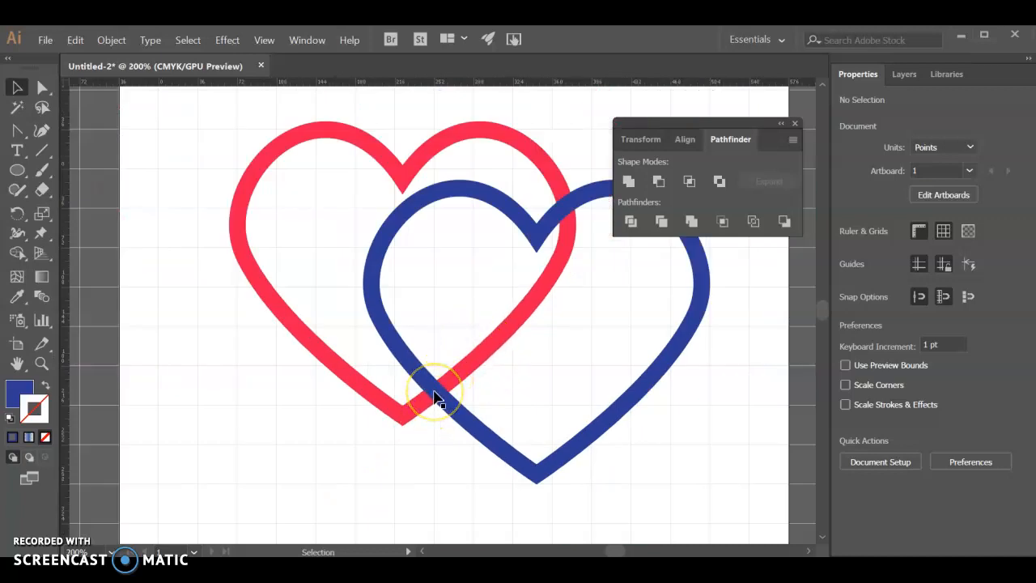
left_click(422, 306)
left_click(17, 86)
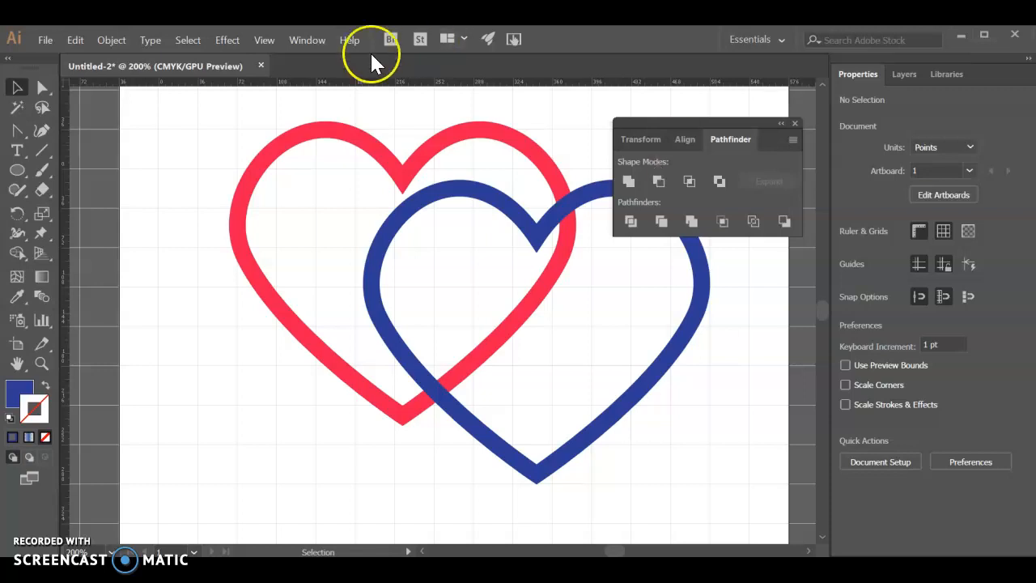
left_click(186, 42)
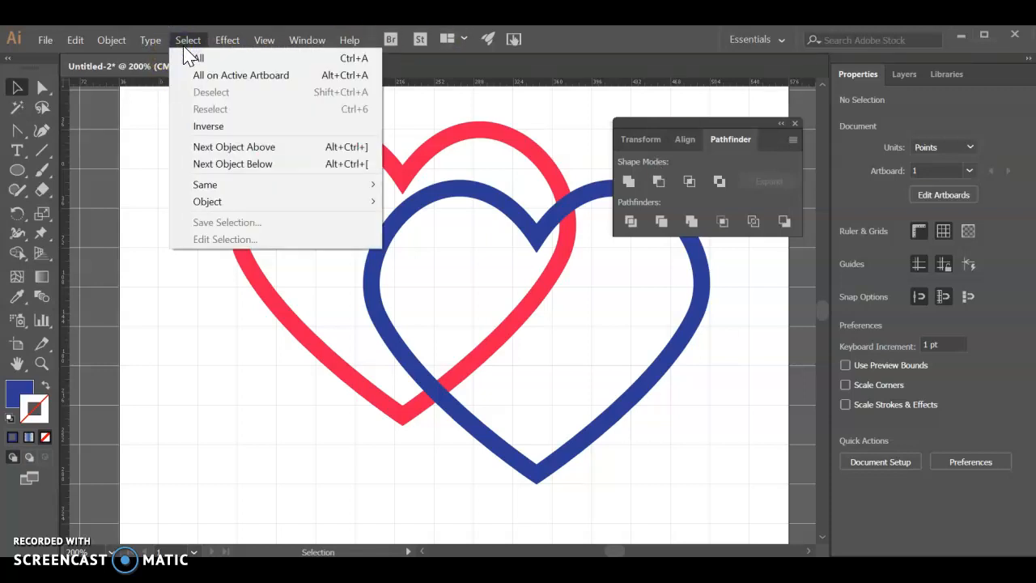
left_click(185, 43)
left_click(149, 124)
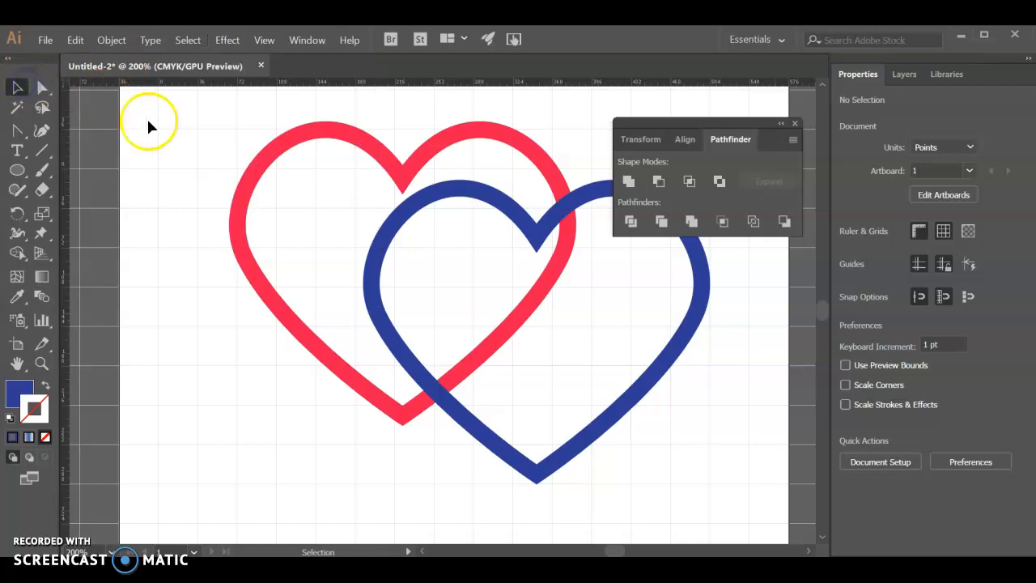
Step: Select both hearts and split them into separate pieces at their overlaps with Pathfinder Divide
left_click_drag(171, 114, 770, 504)
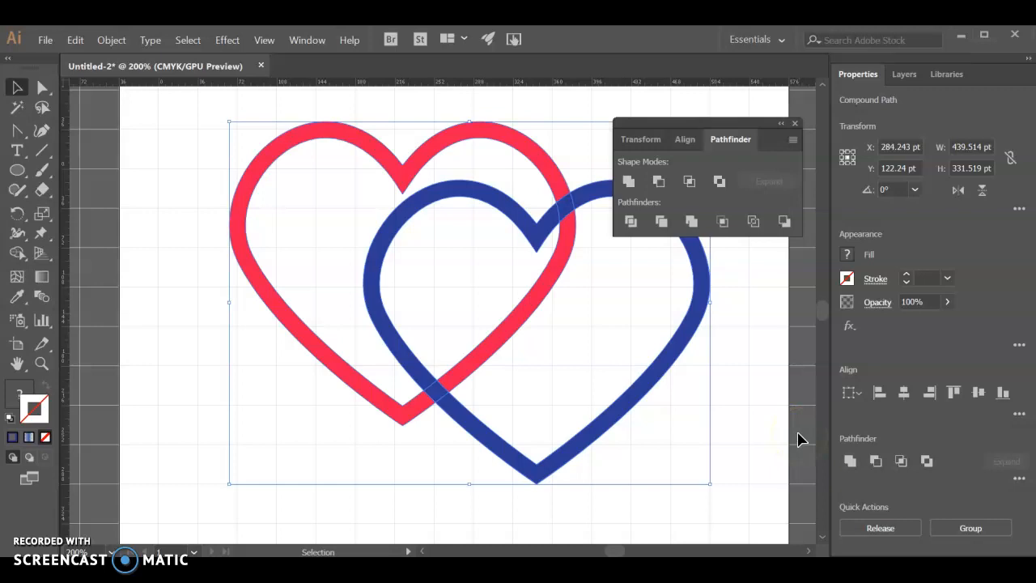
left_click(632, 179)
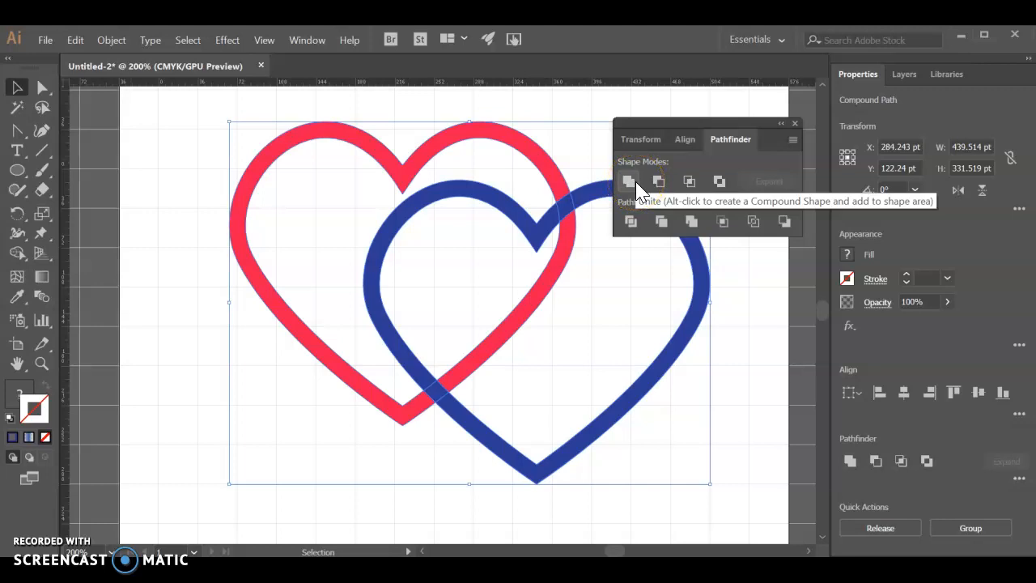
left_click(632, 220)
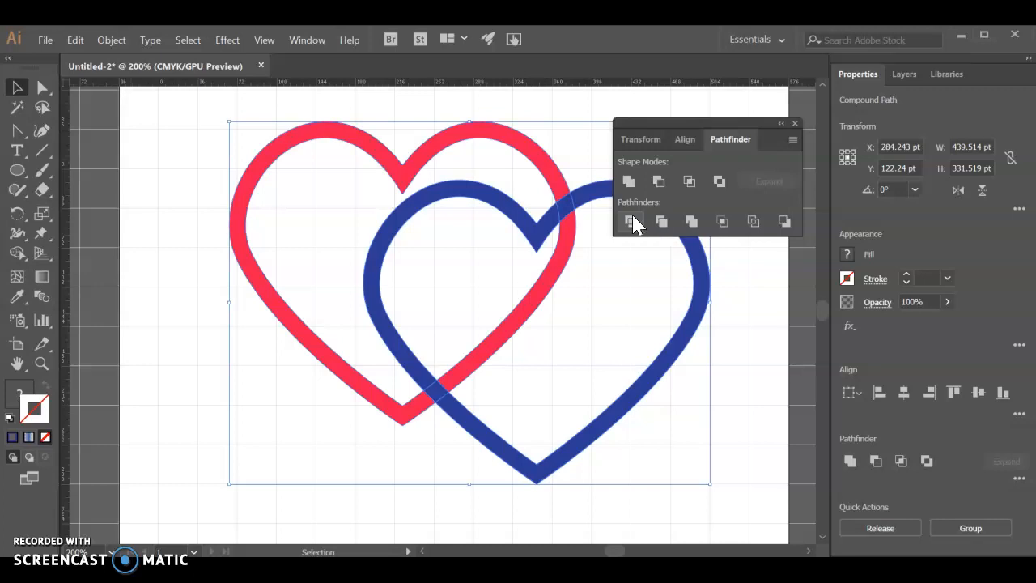
left_click(631, 222)
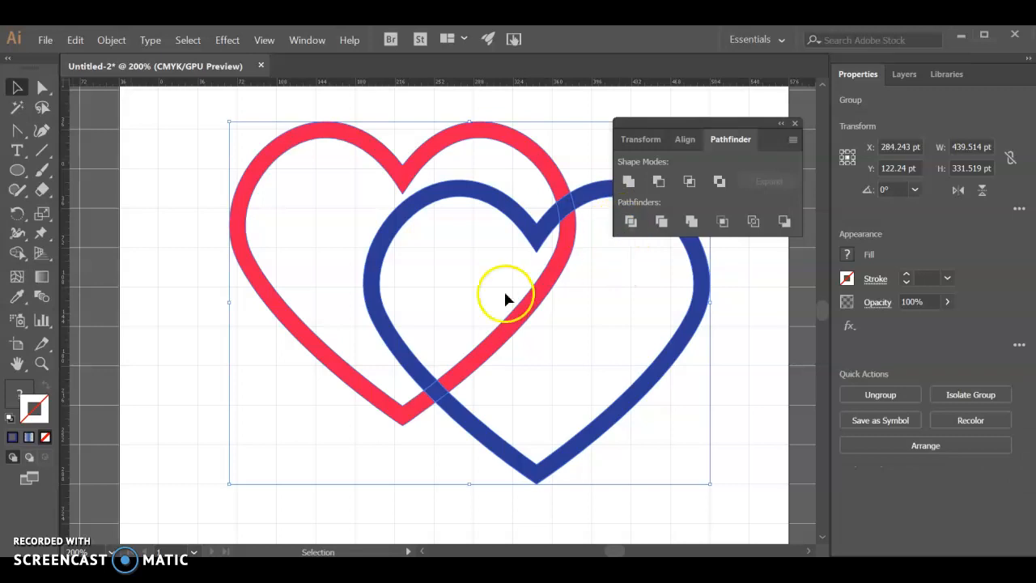
Step: Examine the divided outlines where the two hearts cross, close up and across the whole blue heart
left_click(18, 87)
left_click(138, 364)
scroll(624, 445, "up", 3)
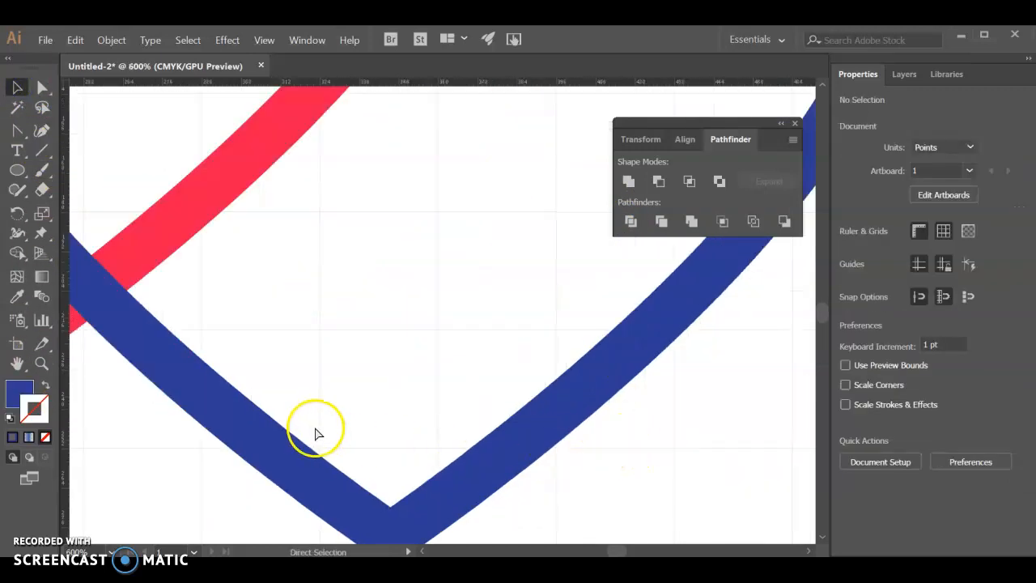
scroll(317, 432, "up", 2)
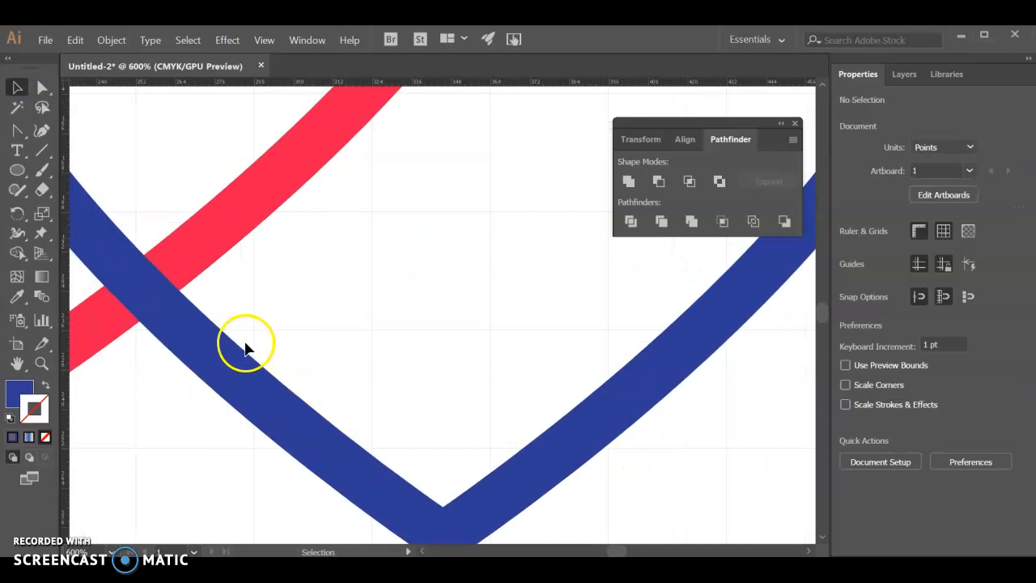
left_click(140, 291)
left_click(196, 352)
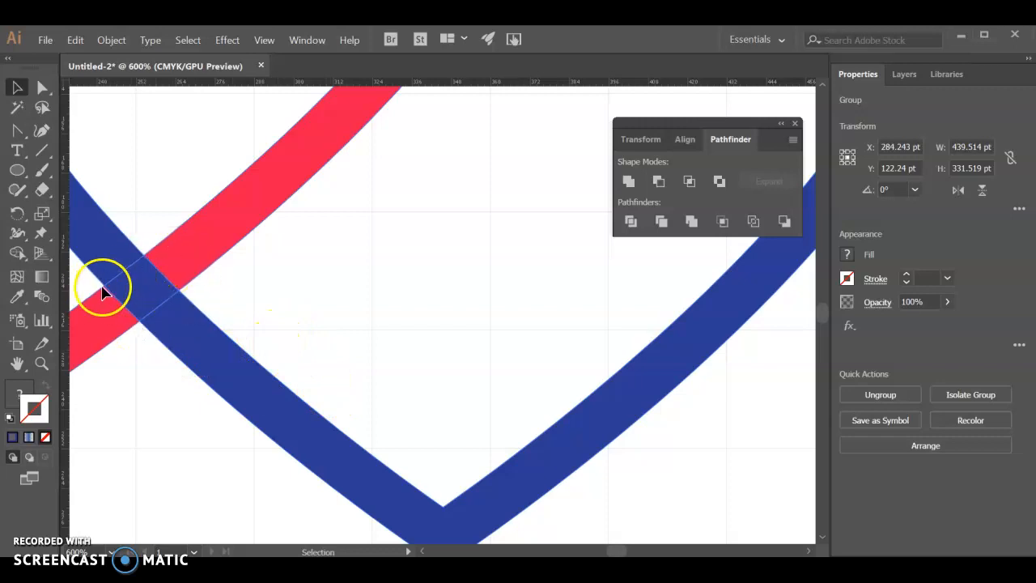
scroll(145, 296, "down", 3)
scroll(259, 324, "left", 2)
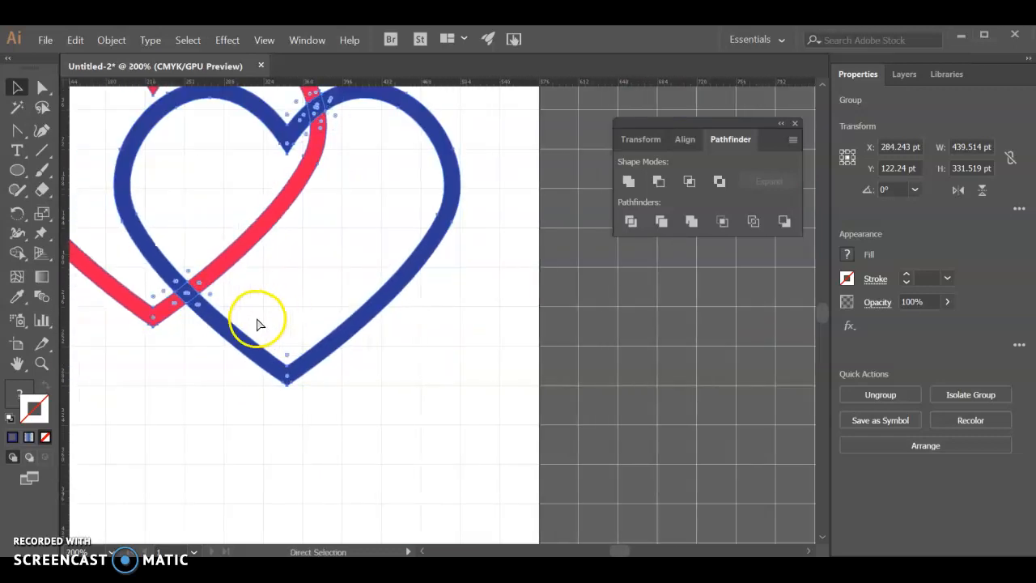
scroll(259, 312, "up", 1)
scroll(267, 316, "left", 1)
scroll(274, 319, "up", 1)
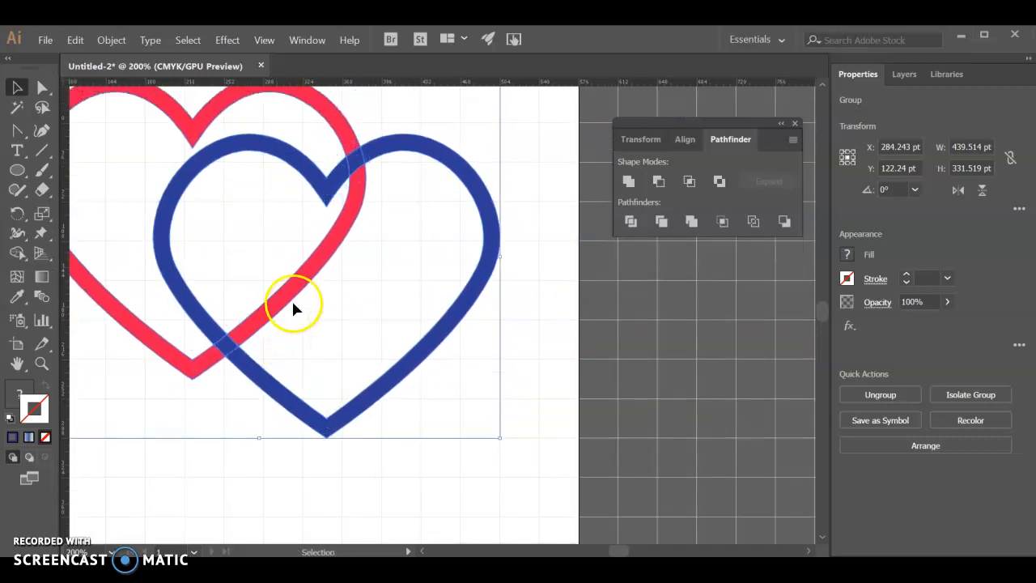
Step: List the contents of Layer 1 and ungroup the divided hearts into individual paths
left_click(905, 74)
left_click(883, 99)
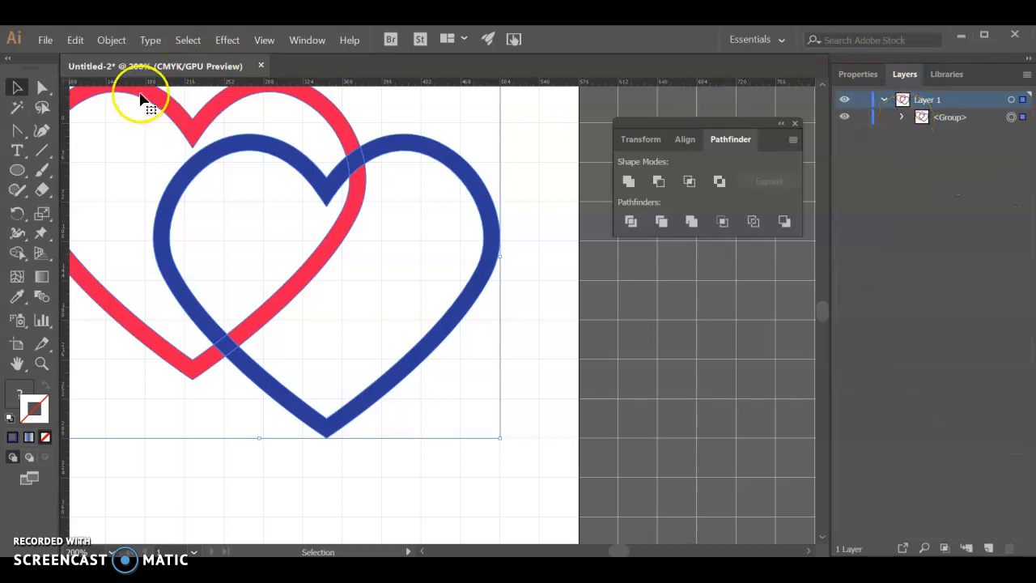
left_click(112, 40)
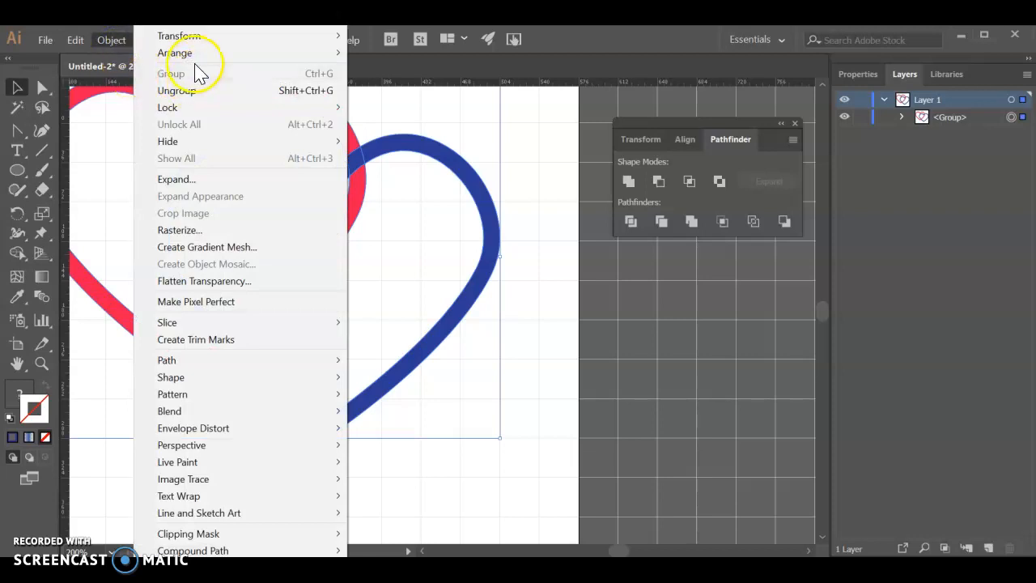
left_click(185, 89)
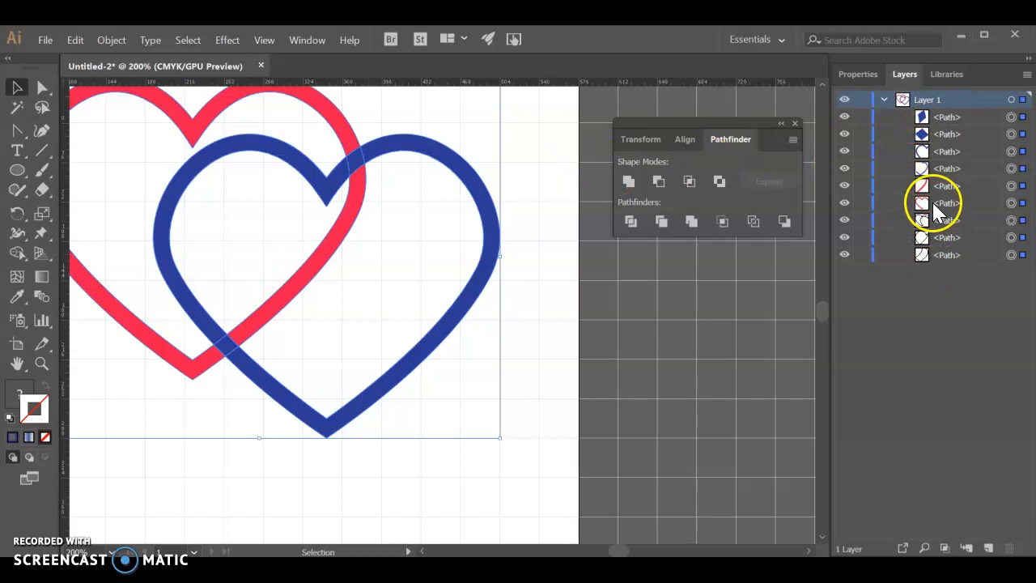
Step: Identify the two red heart paths by hiding and showing each one, then clear the selection
left_click(844, 186)
left_click(844, 185)
left_click(845, 202)
left_click(845, 202)
left_click(785, 224)
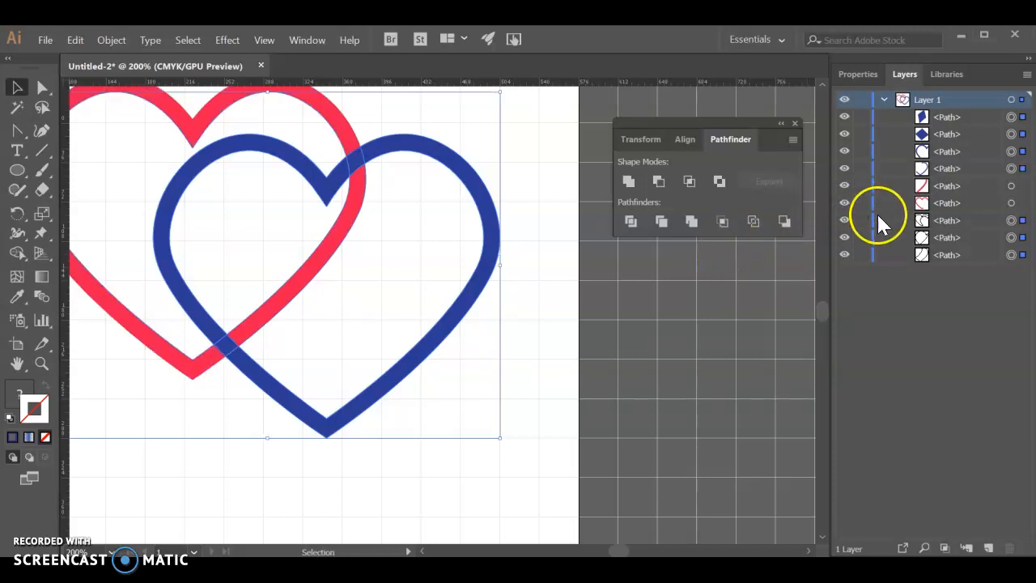
left_click(442, 494)
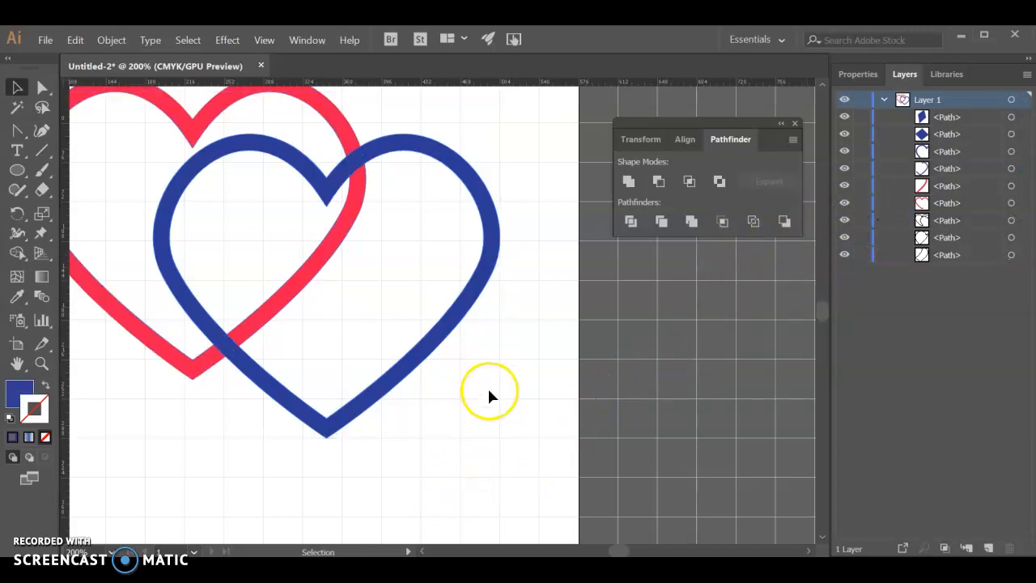
Step: Recolor the blue piece at the hearts' lower crossing with the red heart's fill using the Eyedropper
left_click(222, 348)
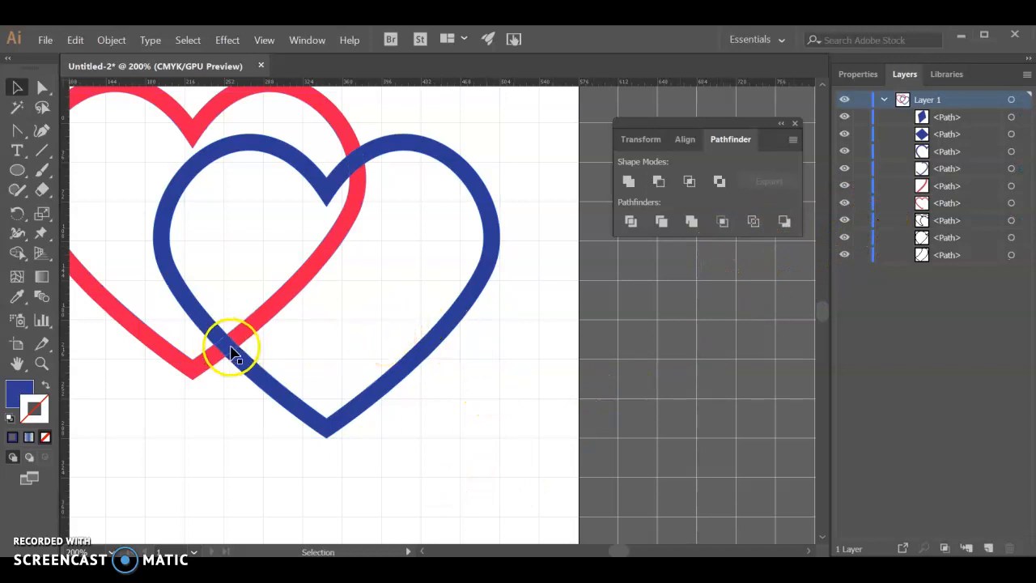
scroll(225, 352, "up", 1)
scroll(225, 353, "up", 2)
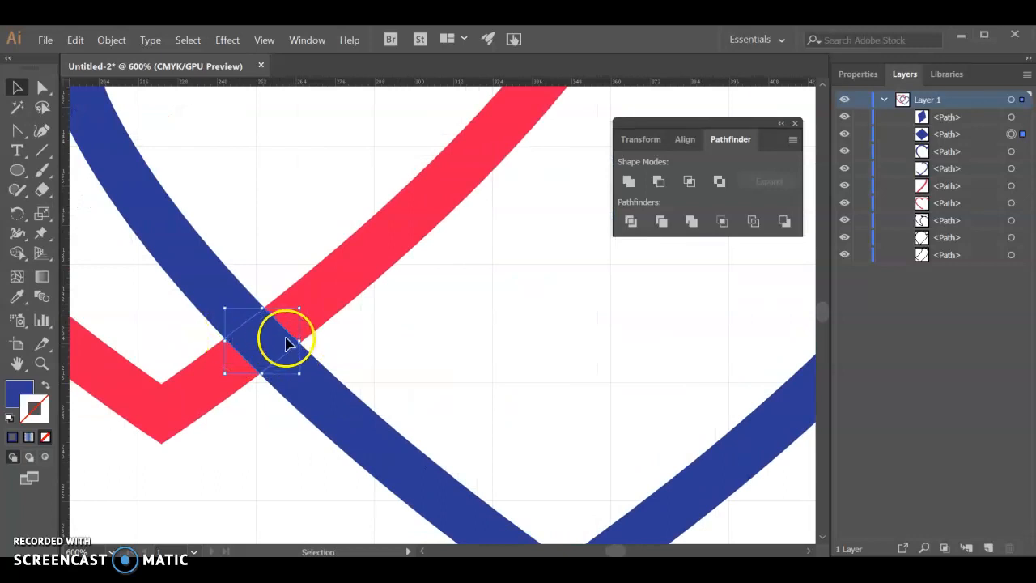
left_click(243, 478)
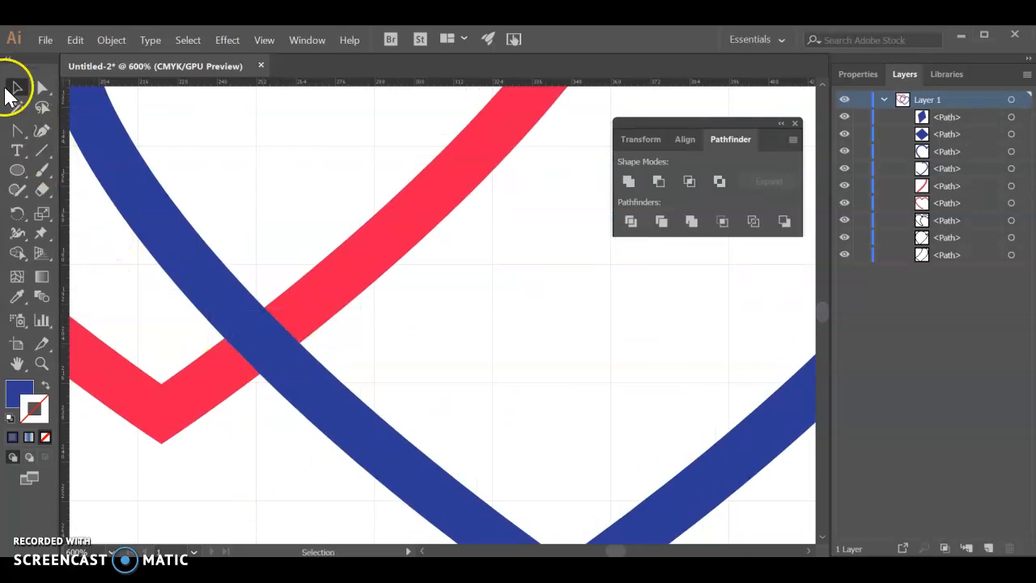
left_click(267, 345)
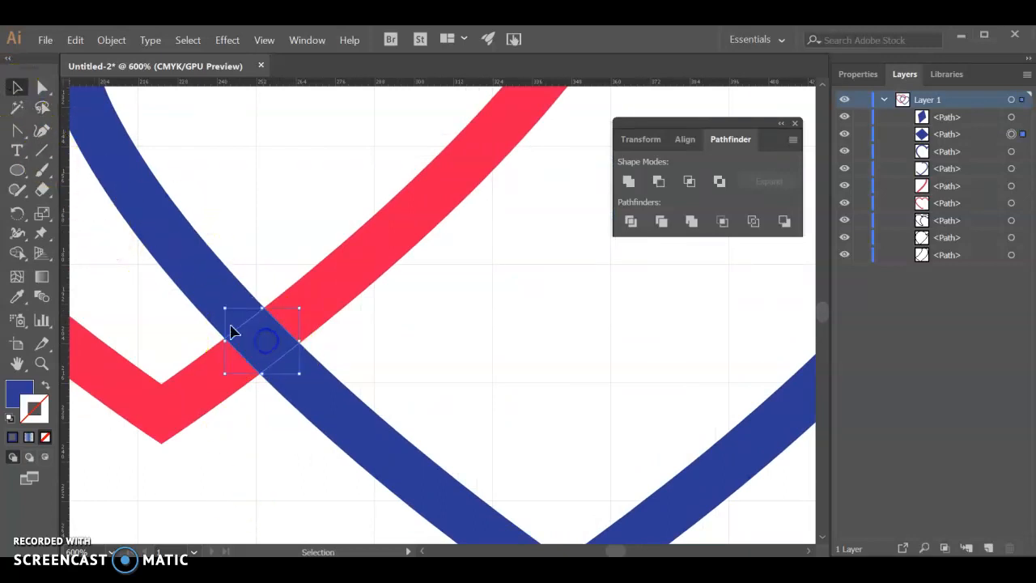
left_click(18, 298)
left_click(176, 402)
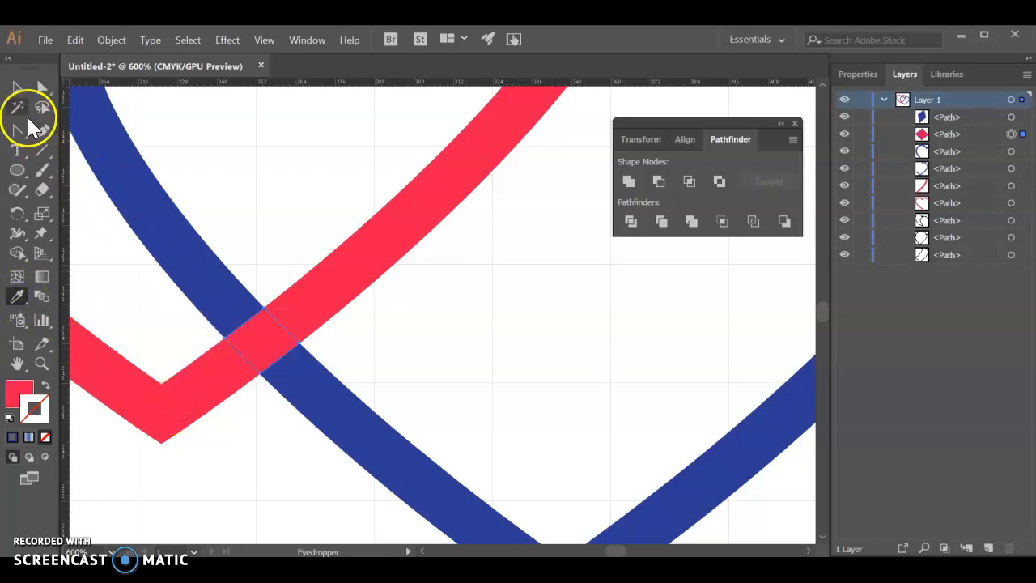
left_click(16, 87)
key("ctrl+0")
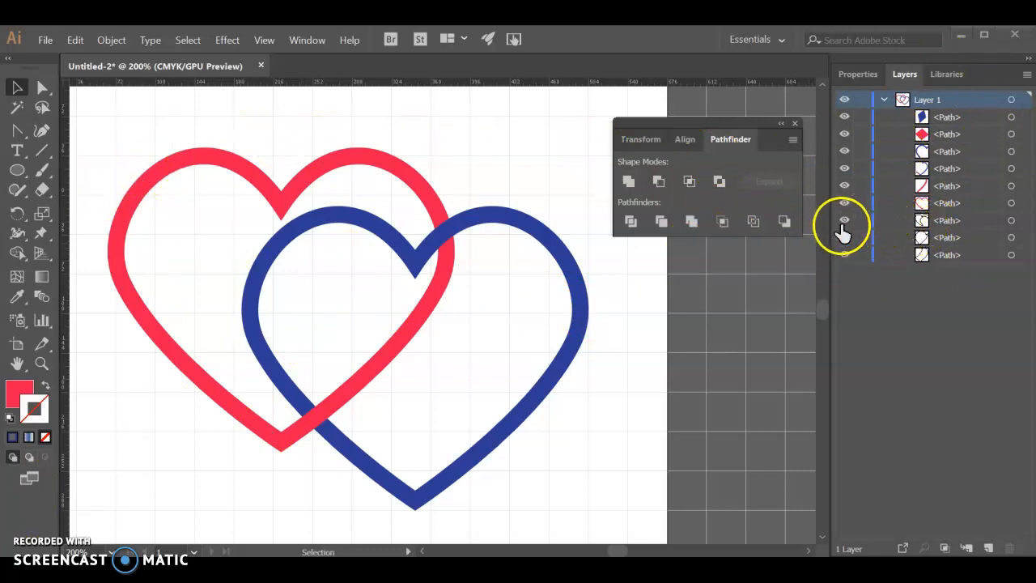
Step: Inspect the three lowest paths in Layer 1 by checking their visibility, then highlight the red crossing piece's entry
left_click(923, 220)
left_click(846, 220)
left_click(846, 220)
left_click(841, 238)
left_click(844, 255)
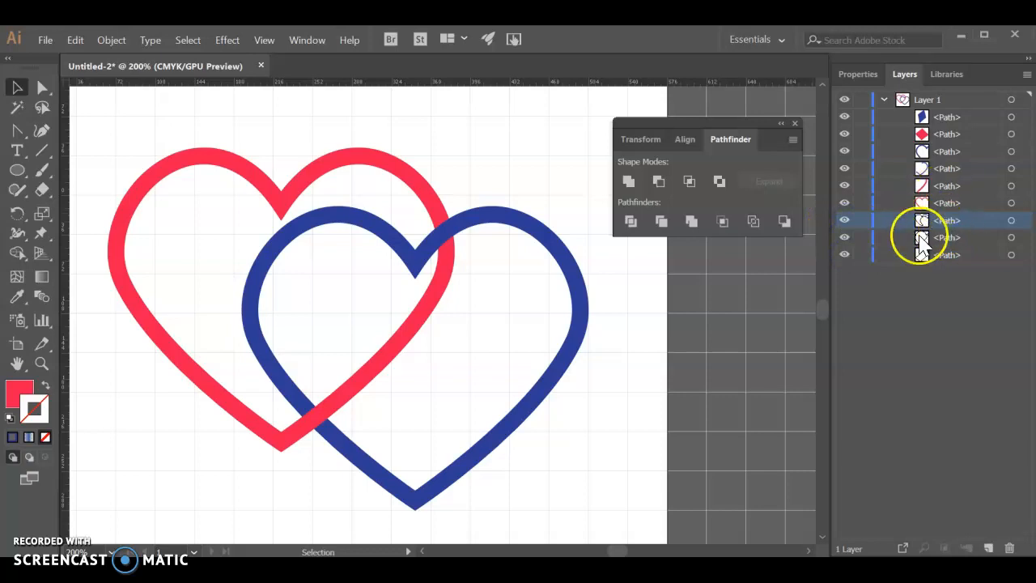
left_click(933, 134)
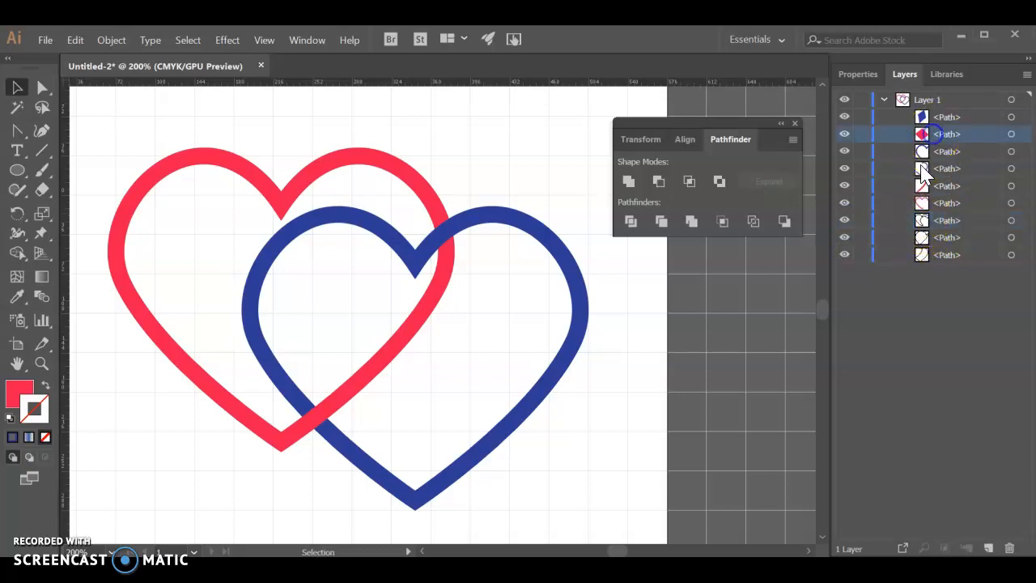
Step: Check which paths in Layer 1 form the red heart by hiding and showing each red piece
left_click(928, 191)
left_click(927, 197)
left_click(845, 134)
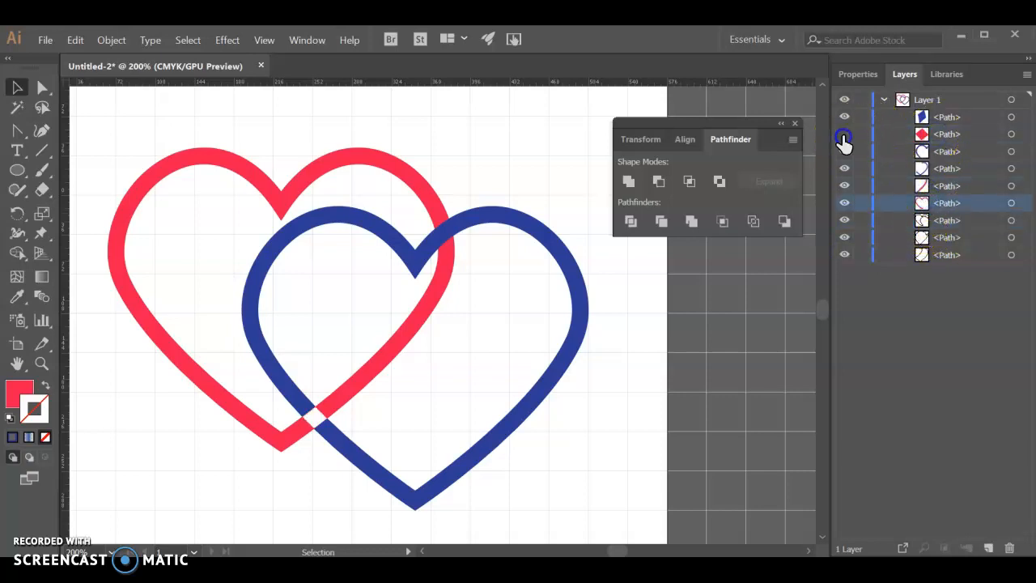
left_click(845, 134)
left_click(845, 185)
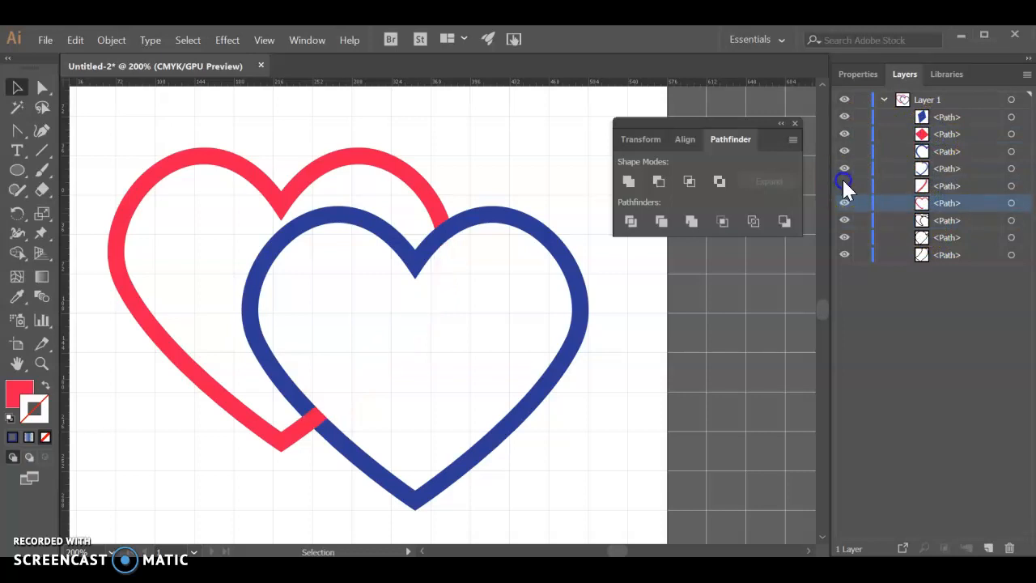
left_click(844, 203)
left_click(844, 204)
left_click(845, 186)
Step: Group the red heart's three pieces, including the lower crossing piece, and check the group by hiding and showing it
left_click(20, 88)
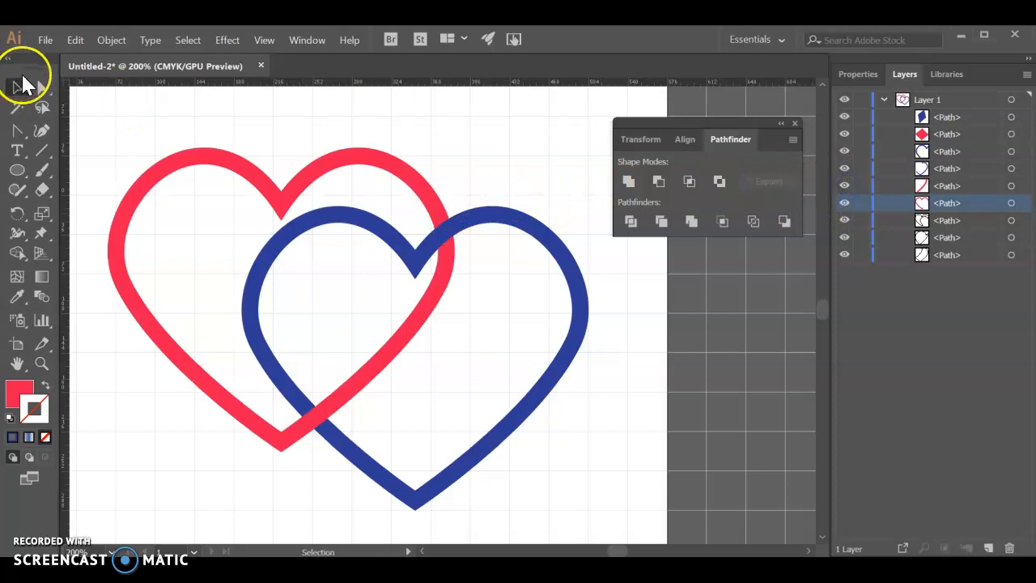
left_click(185, 166)
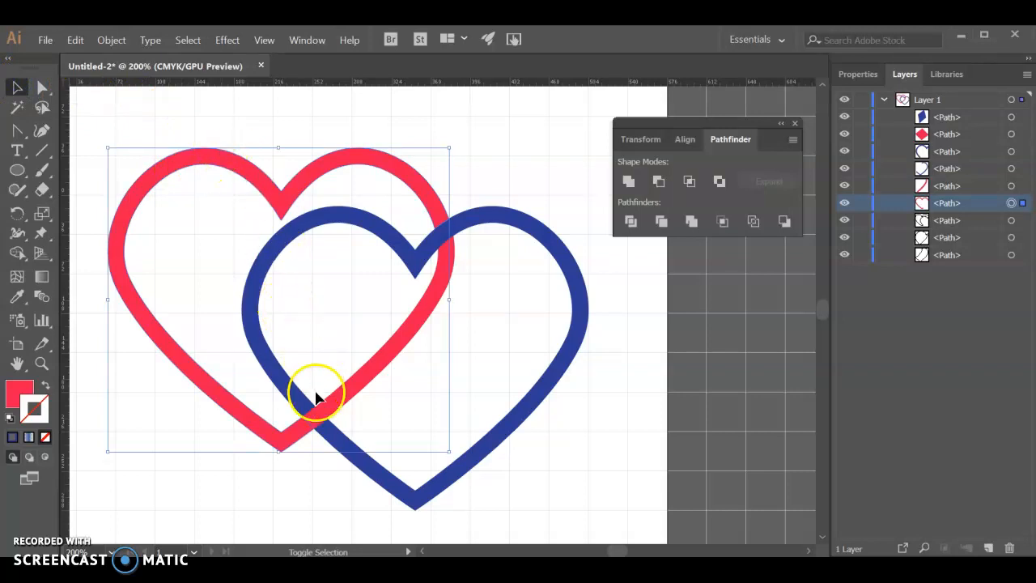
left_click(317, 419, "shift")
left_click(374, 370, "shift")
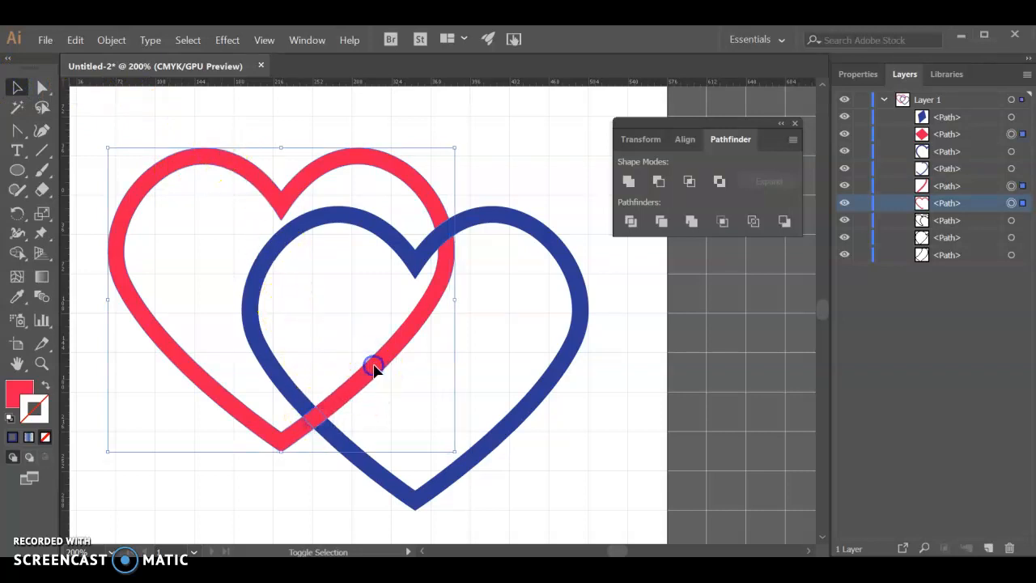
left_click(113, 40)
left_click(156, 71)
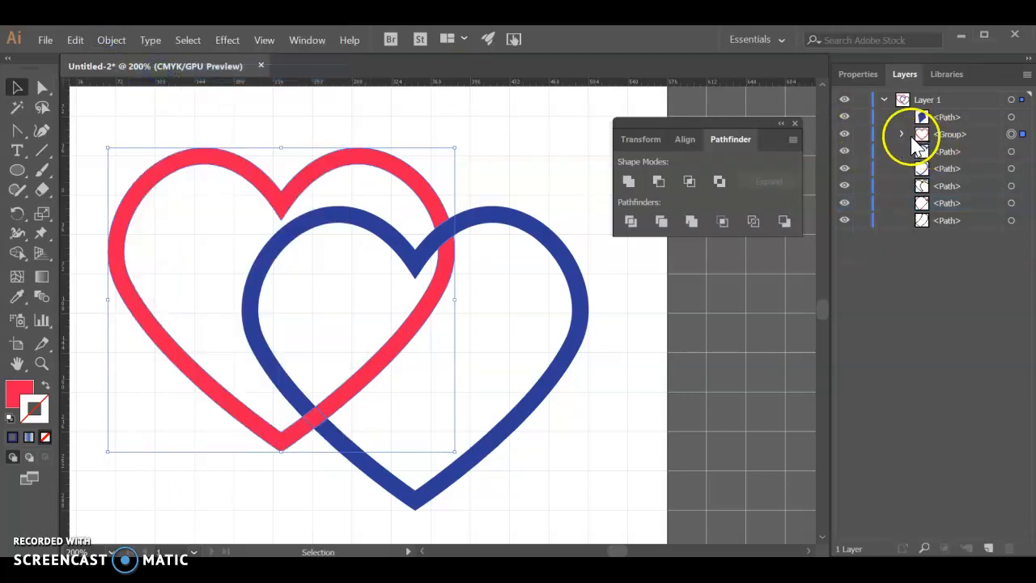
left_click(844, 135)
left_click(845, 134)
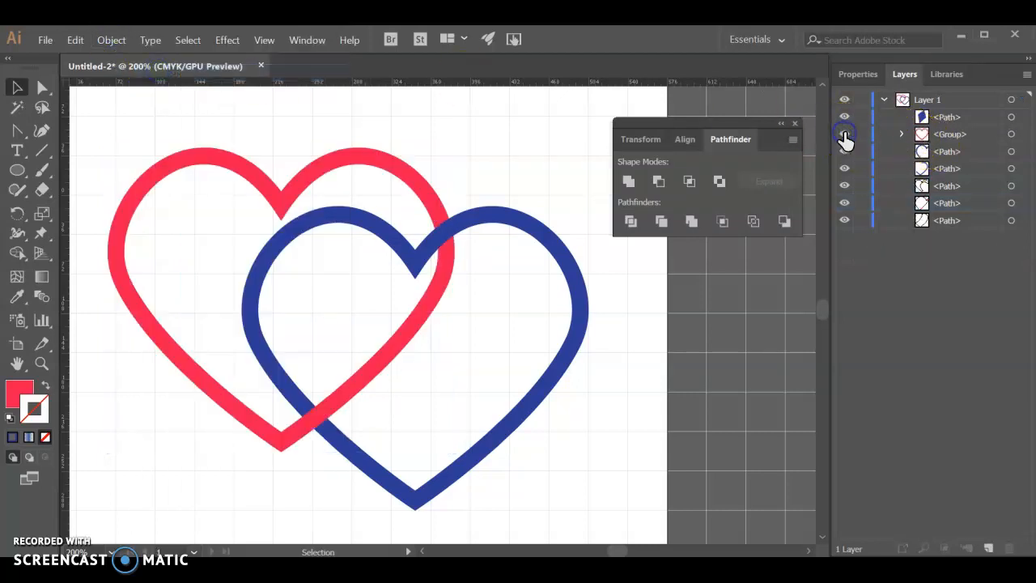
Step: Group the blue heart's three pieces, including the upper crossing piece
left_click(305, 232)
left_click(450, 234, "shift")
left_click(558, 259, "shift")
left_click(112, 39)
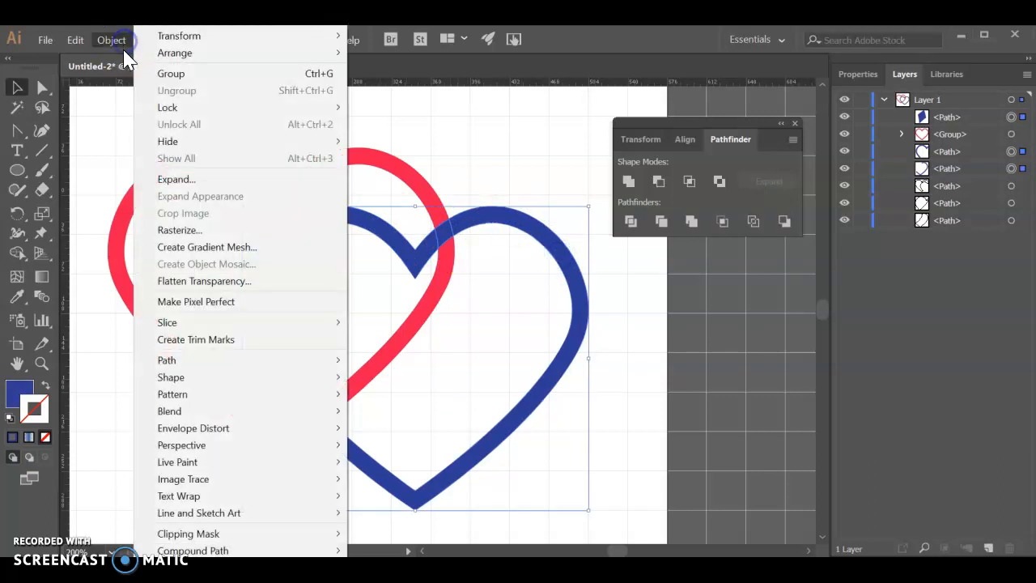
left_click(153, 71)
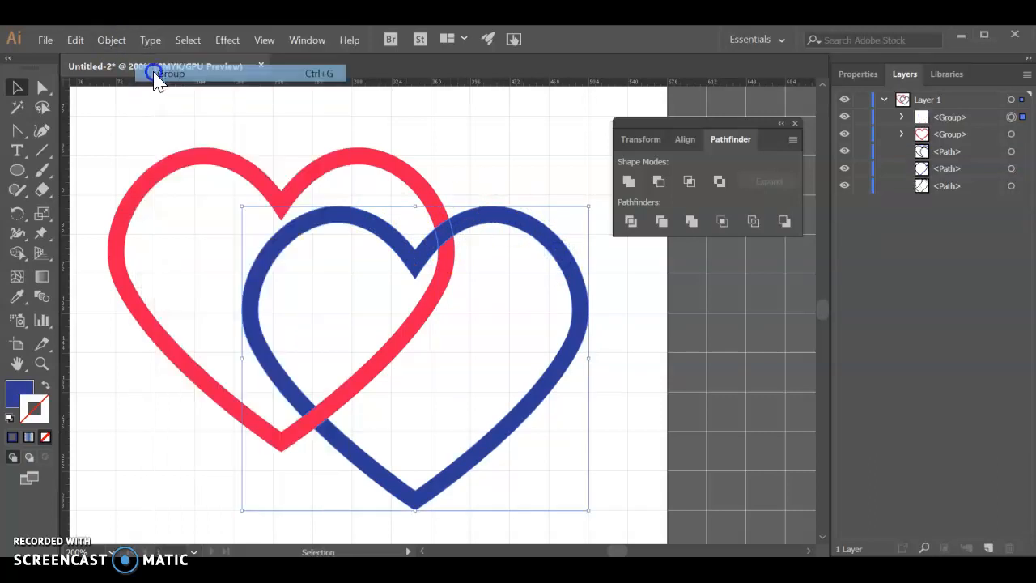
Step: Delete the three leftover ungrouped paths from Layer 1 and check both heart groups by hiding and showing each
left_click(949, 152)
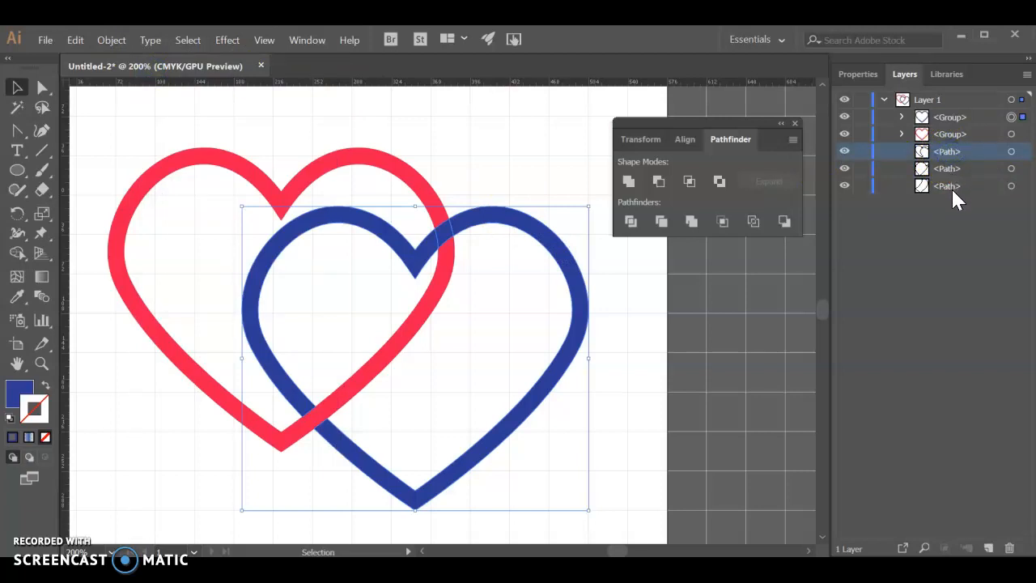
left_click(951, 188, "shift")
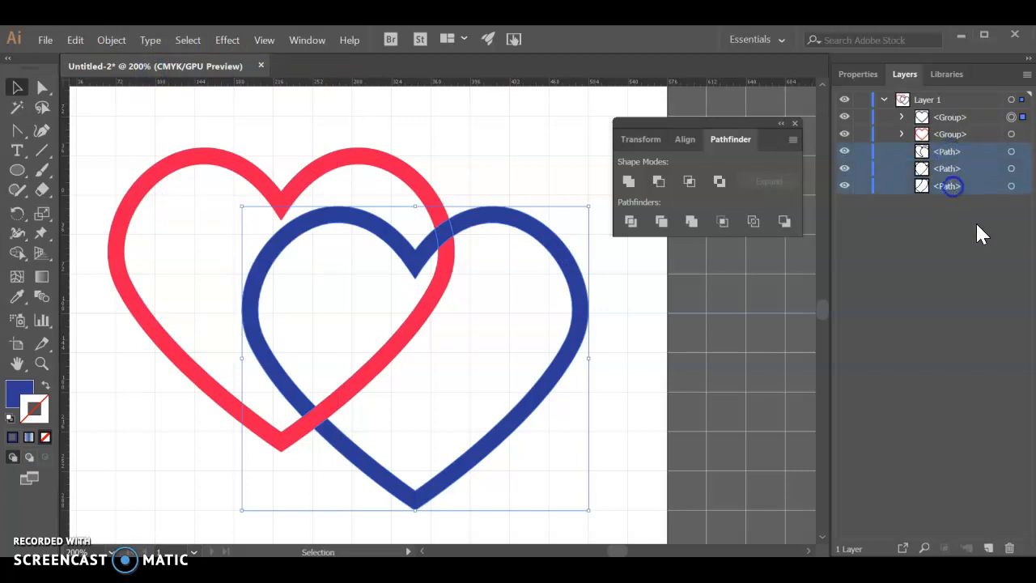
left_click(1008, 549)
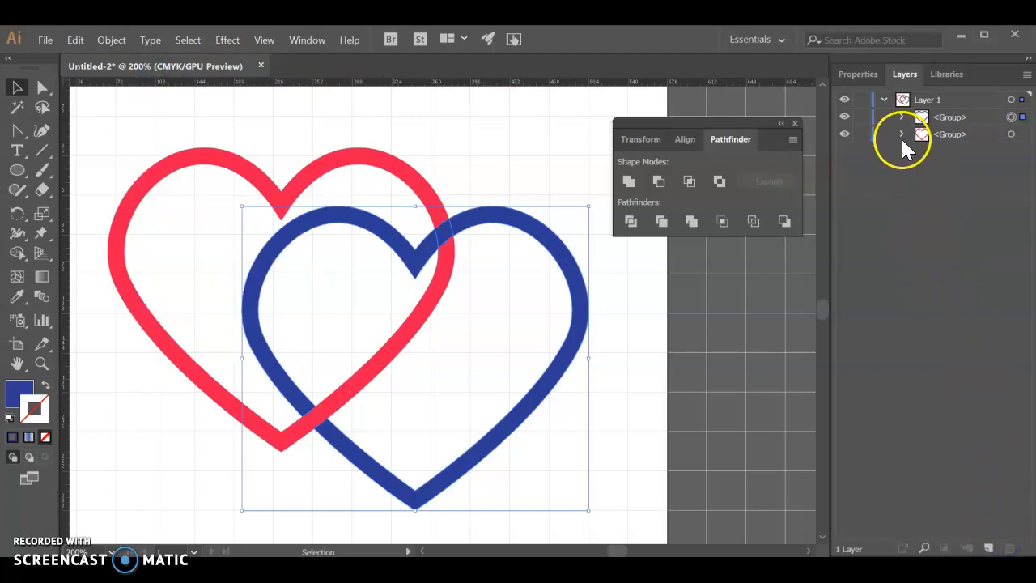
left_click(844, 116)
left_click(844, 117)
left_click(845, 135)
left_click(845, 134)
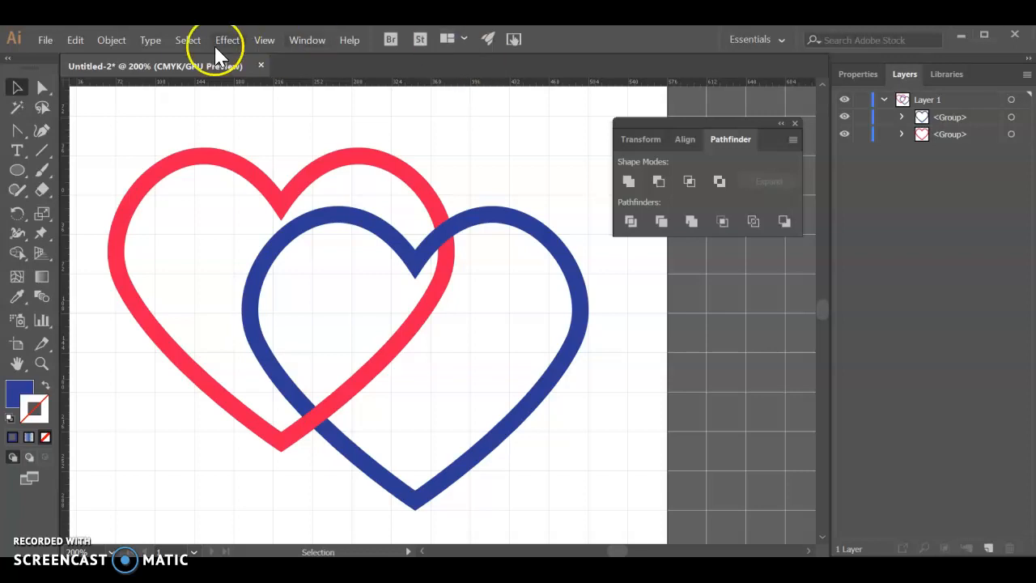
Step: Start an Inner Glow effect on the red heart group with Multiply mode, 75% opacity, 6 pt blur and Edge, keeping the heart in view
left_click(193, 158)
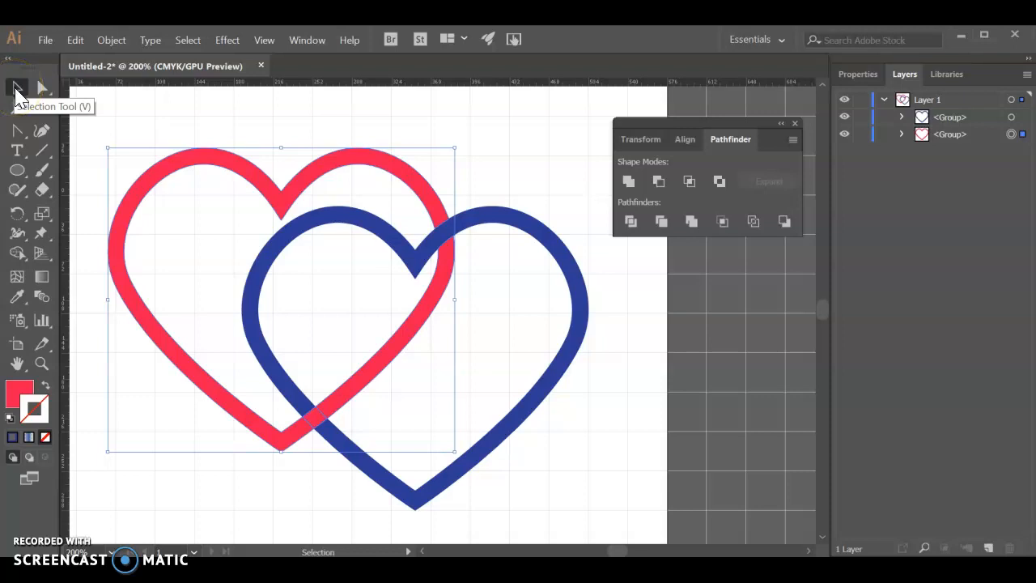
left_click(227, 40)
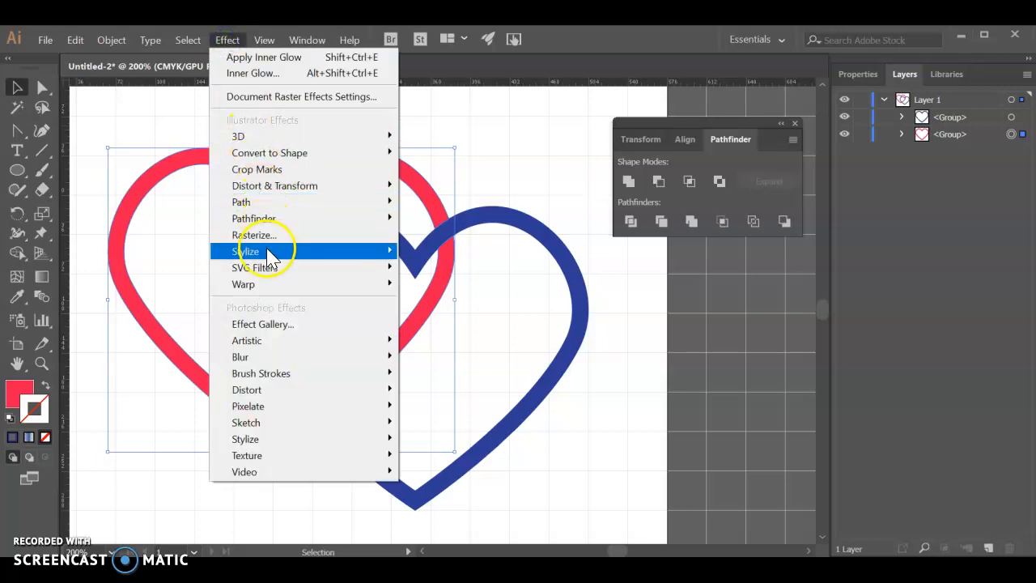
mouse_move(306, 258)
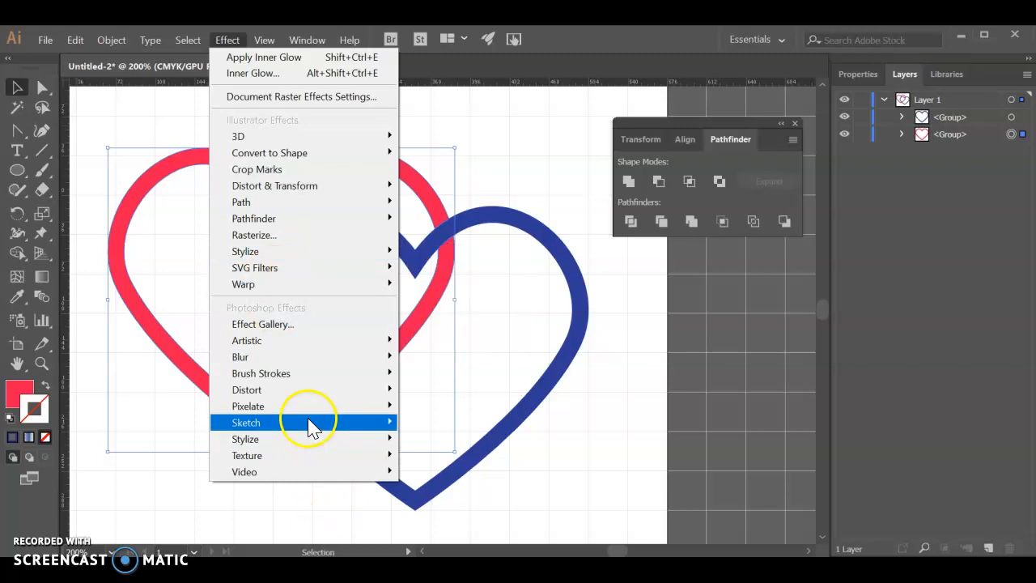
mouse_move(308, 446)
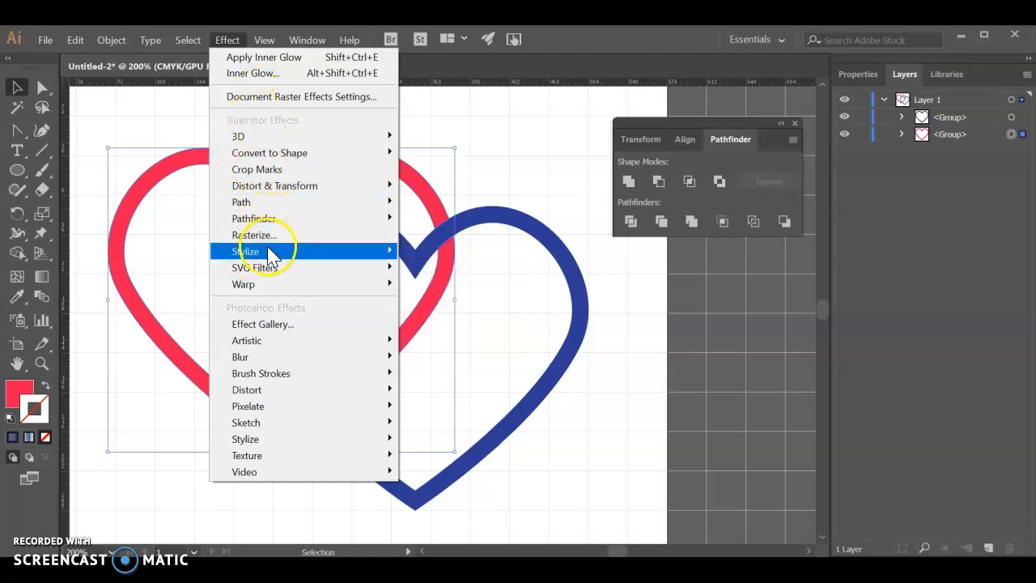
mouse_move(370, 247)
left_click(443, 285)
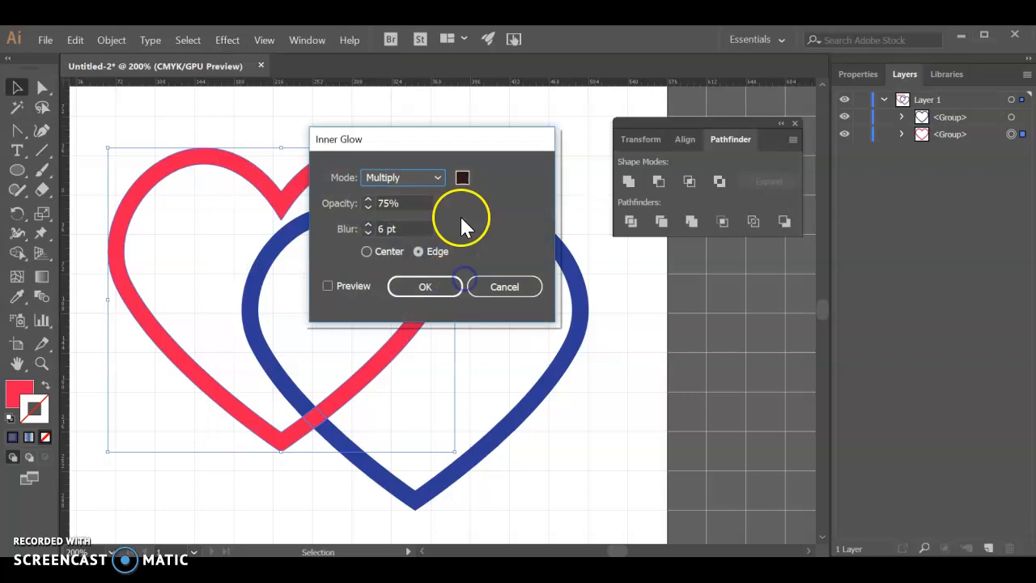
left_click_drag(419, 146, 603, 132)
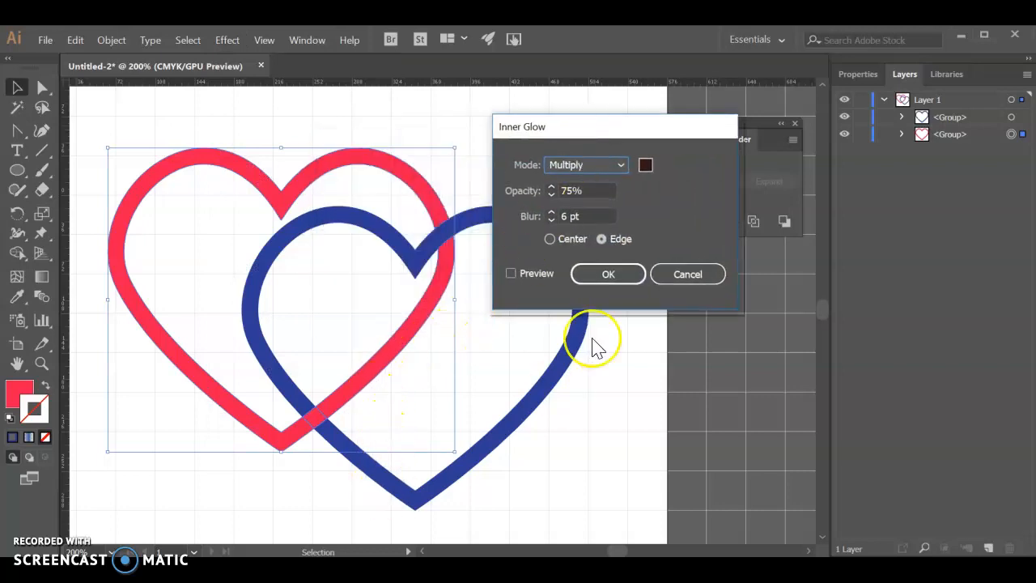
left_click(602, 168)
left_click(603, 167)
left_click(599, 190)
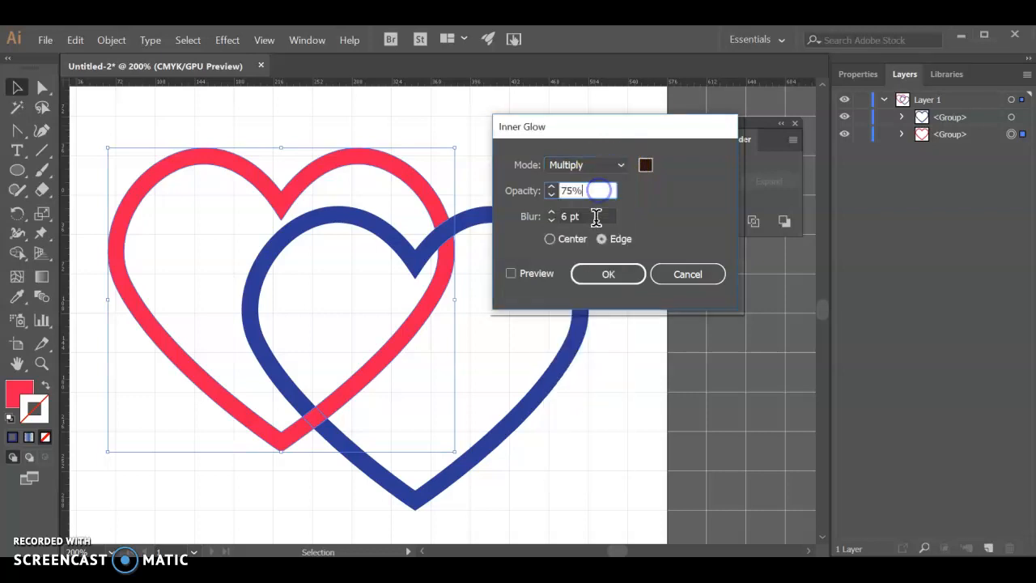
left_click(595, 218)
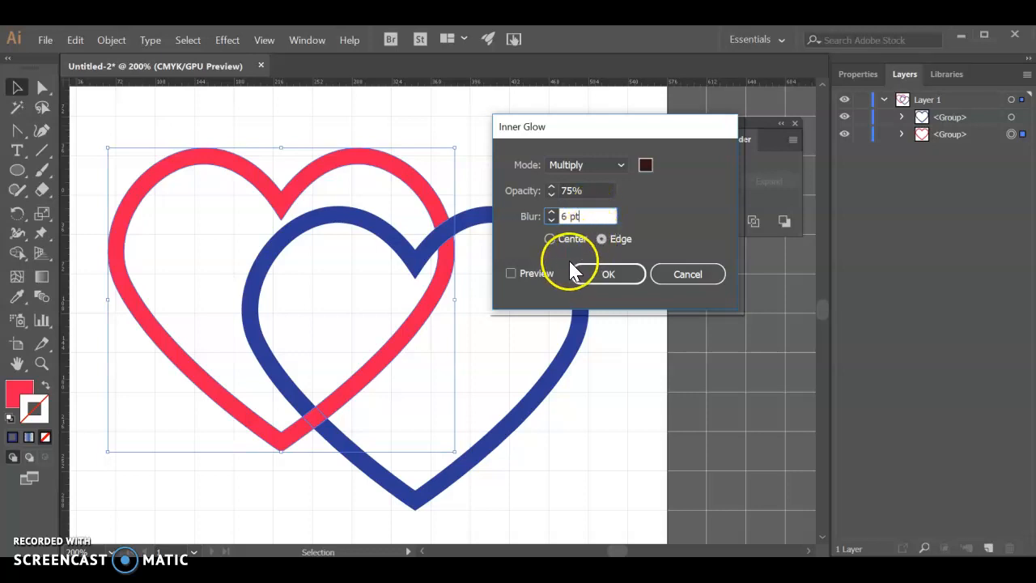
Step: Set the glow color to dark red #440e0e, preview and apply the Inner Glow, and clear the selection
left_click(647, 165)
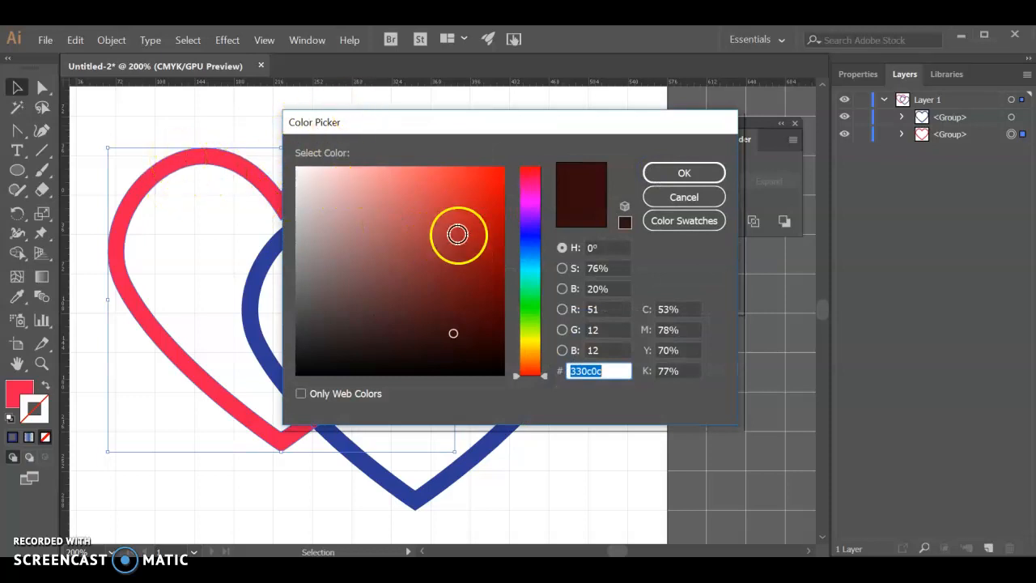
mouse_move(481, 344)
left_mouse_down()
mouse_move(454, 307)
mouse_move(464, 305)
mouse_move(467, 314)
mouse_move(439, 319)
mouse_move(462, 318)
left_mouse_up()
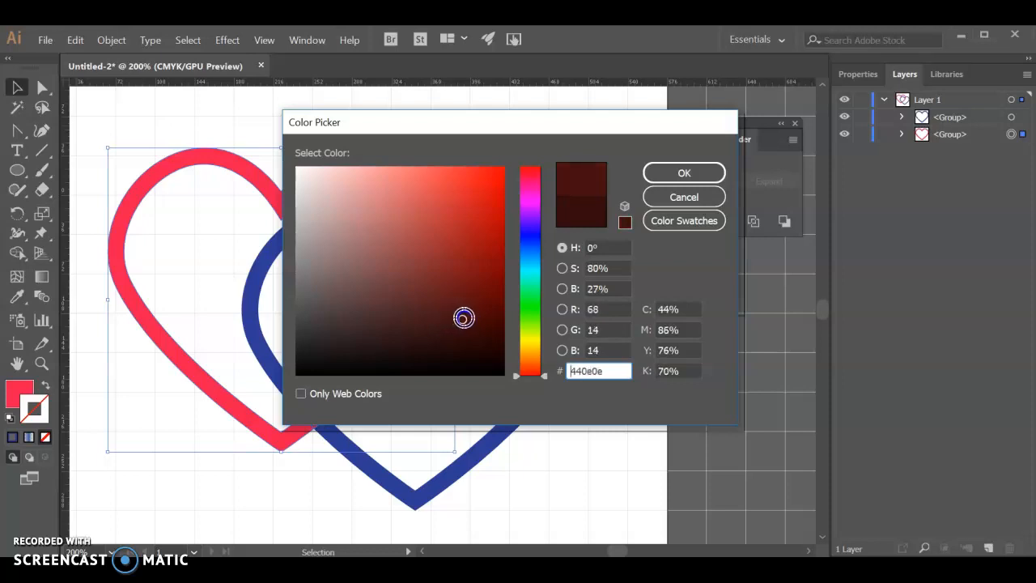
left_click(672, 171)
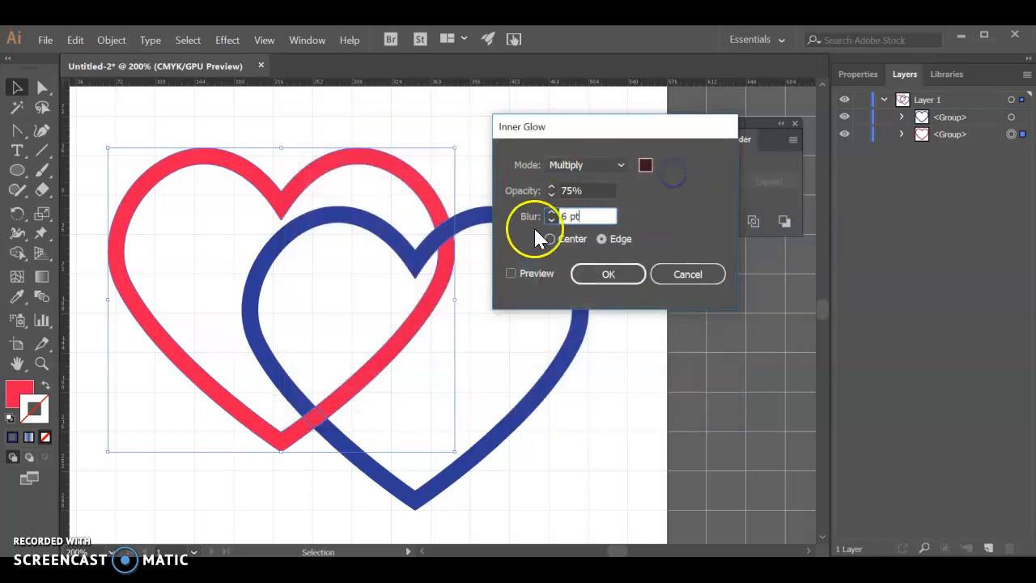
left_click(511, 273)
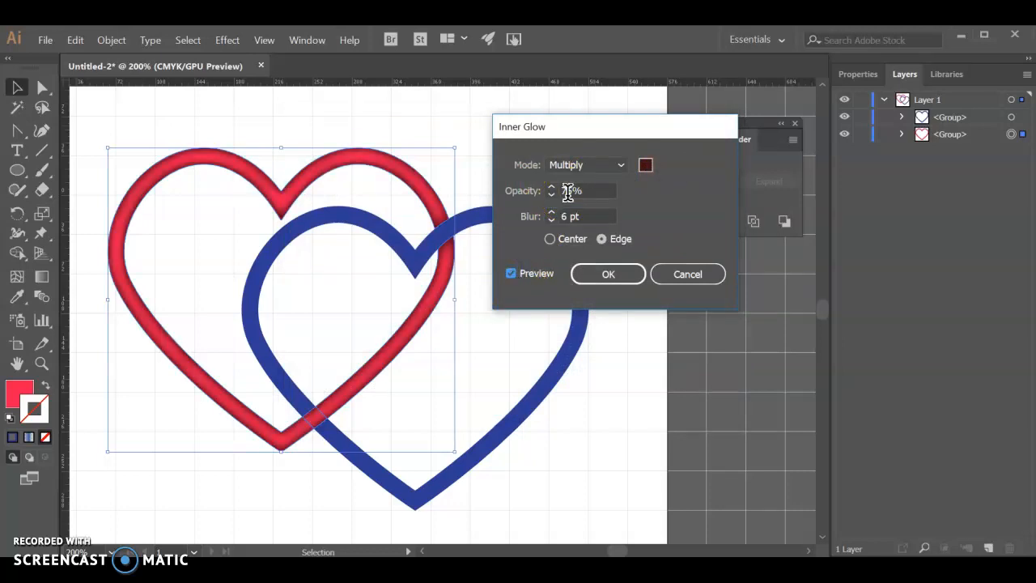
left_click(606, 273)
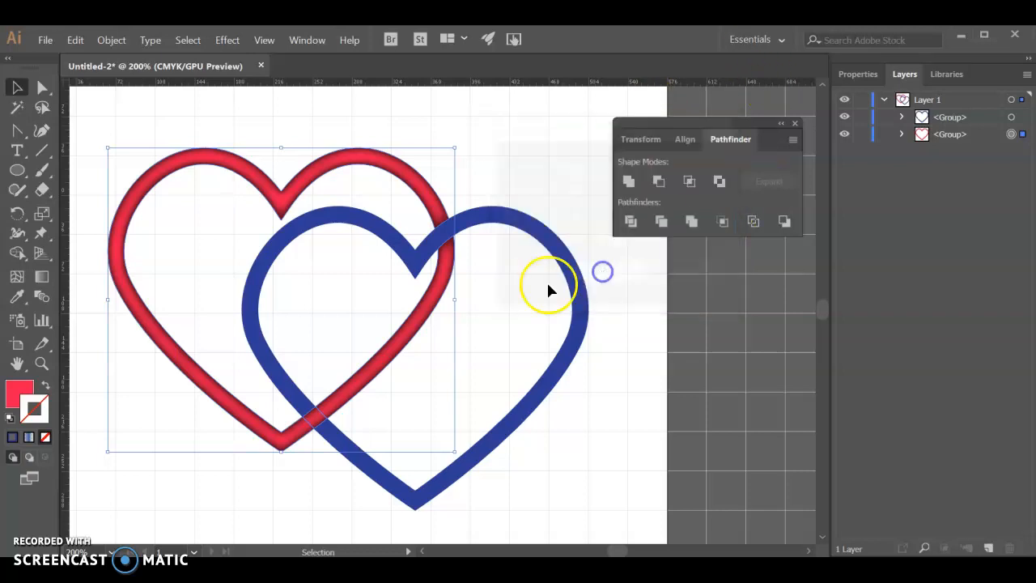
left_click(594, 488)
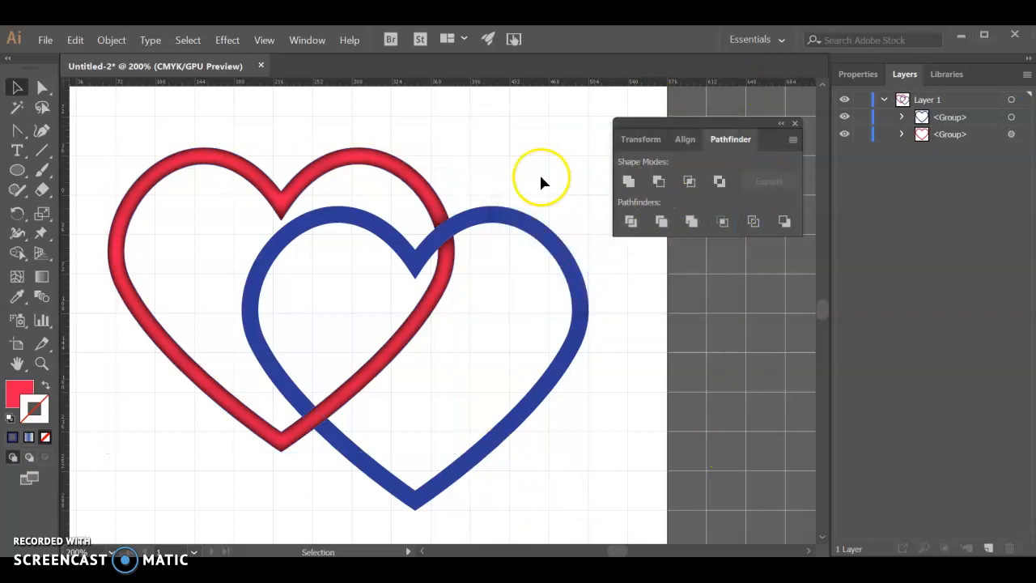
Step: Start an Inner Glow effect on the blue heart group with Multiply mode, 75% opacity, 6 pt blur and Edge
left_click(416, 249)
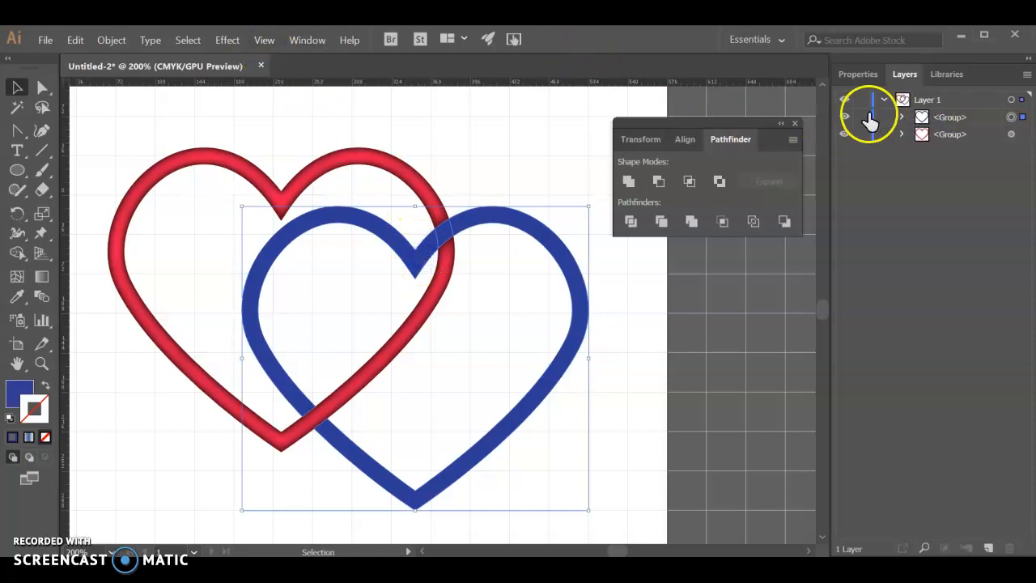
left_click(111, 40)
key("Escape")
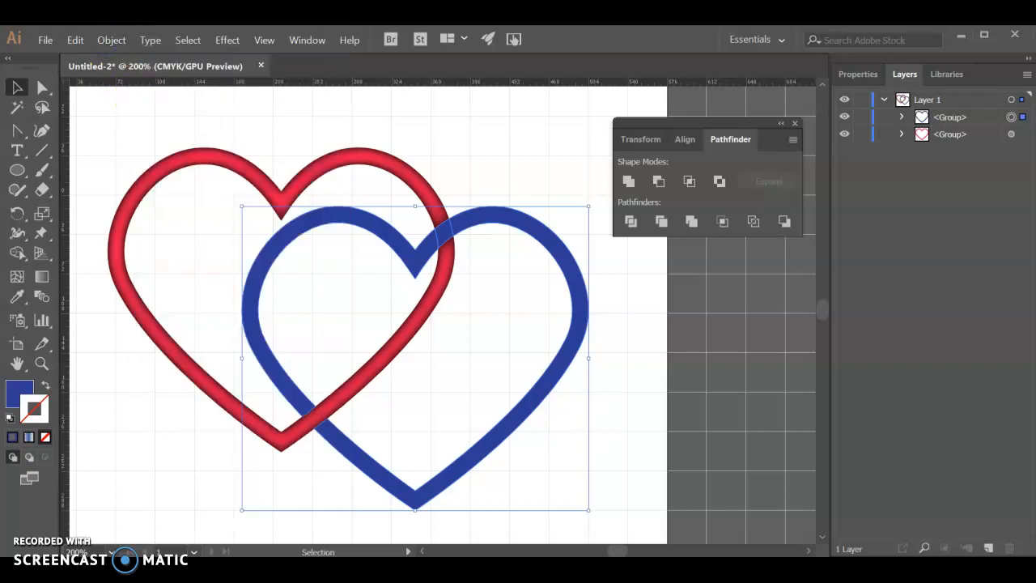
left_click(226, 40)
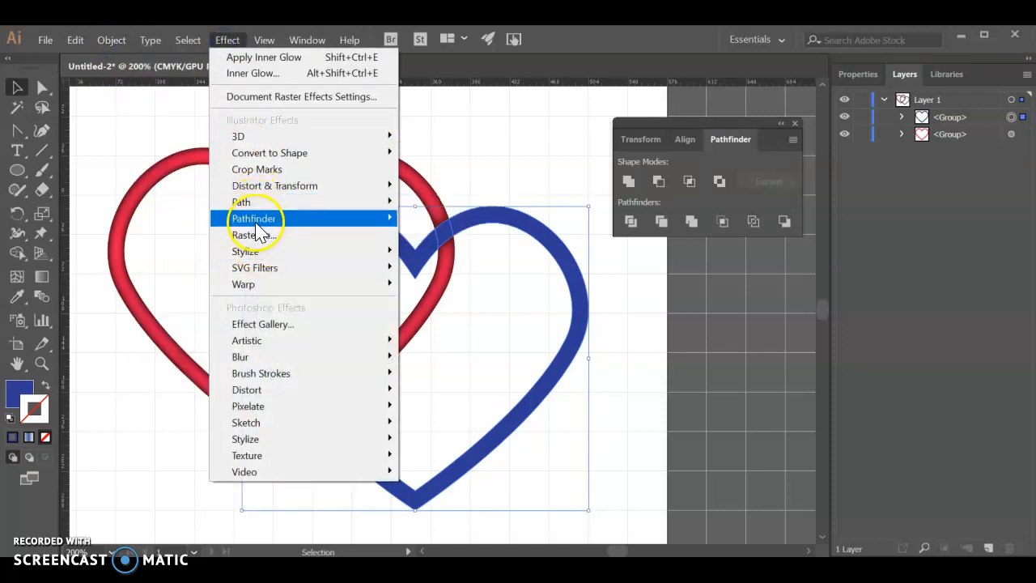
mouse_move(290, 254)
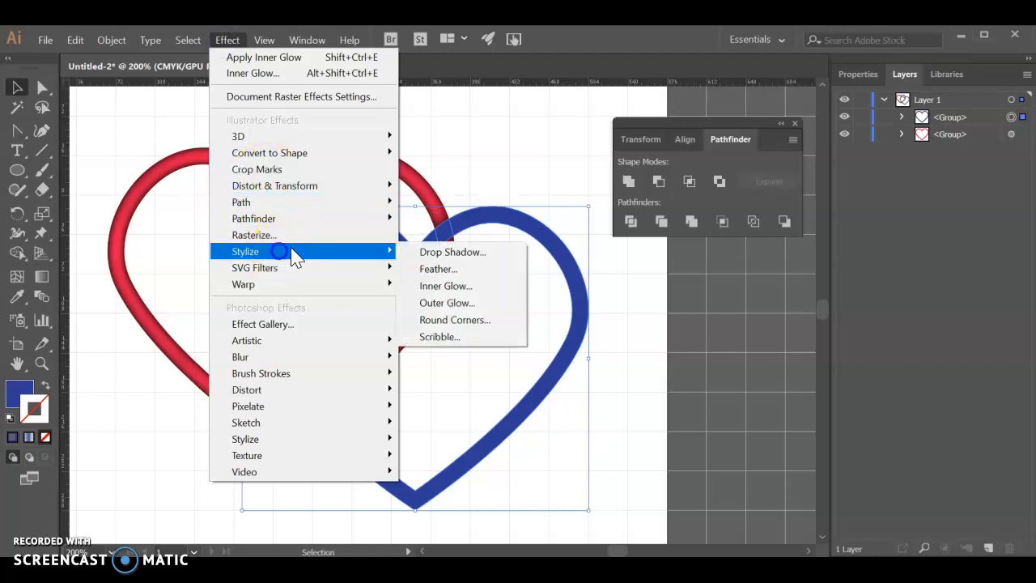
left_click(444, 286)
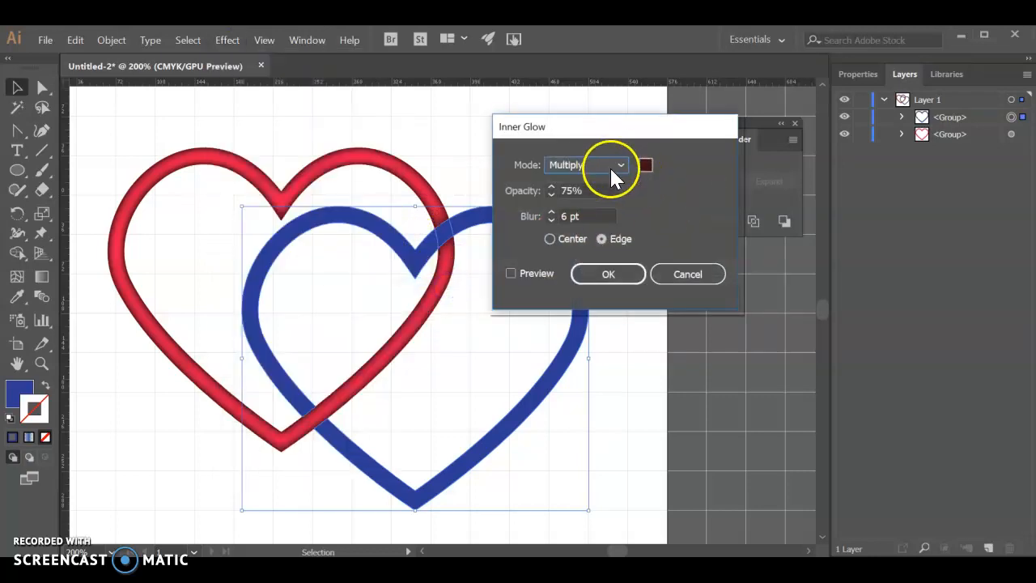
left_click(599, 191)
left_click(594, 217)
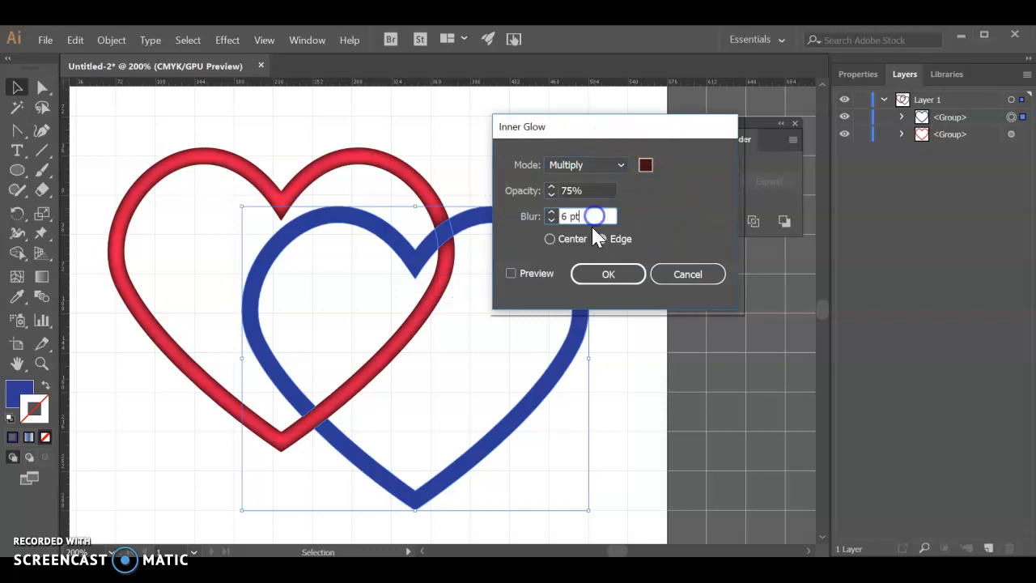
Step: Set the blue heart's Inner Glow color to a dark navy blue
left_click(646, 165)
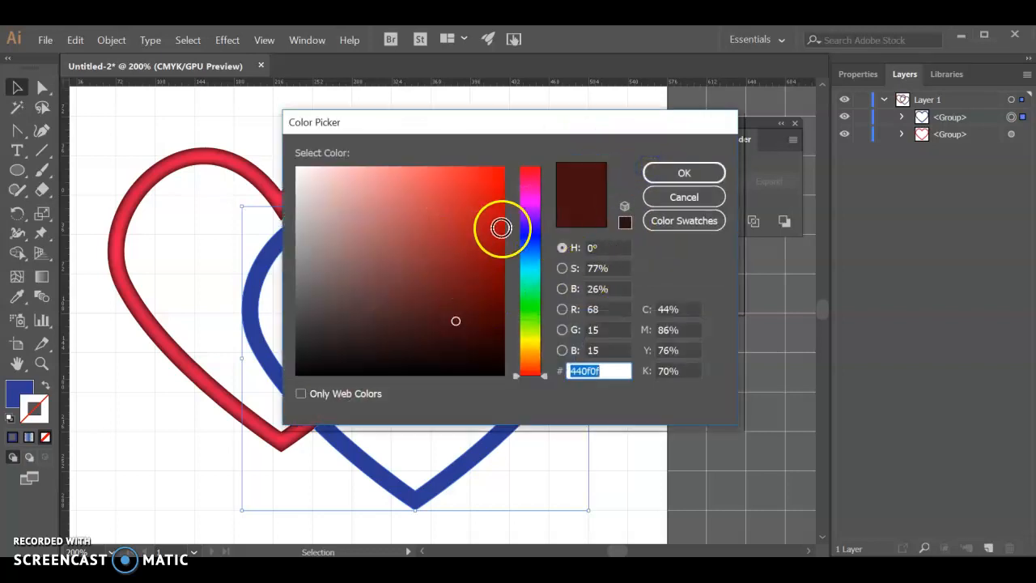
left_click(531, 237)
left_click_drag(458, 294, 426, 324)
left_click(672, 168)
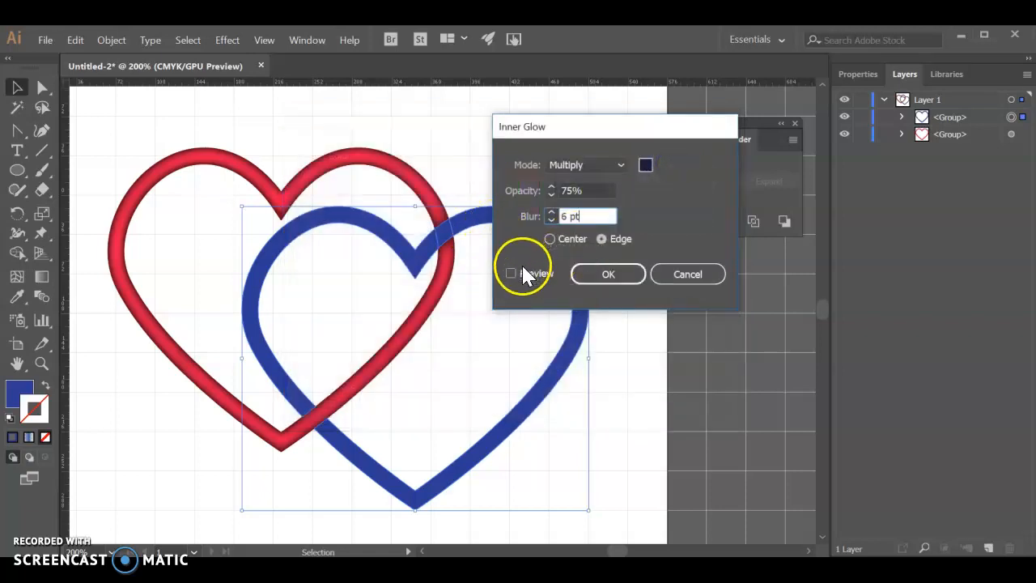
Step: Preview and apply the Inner Glow on the blue heart group, and clear the selection
left_click(512, 272)
left_click(621, 278)
left_click(621, 349)
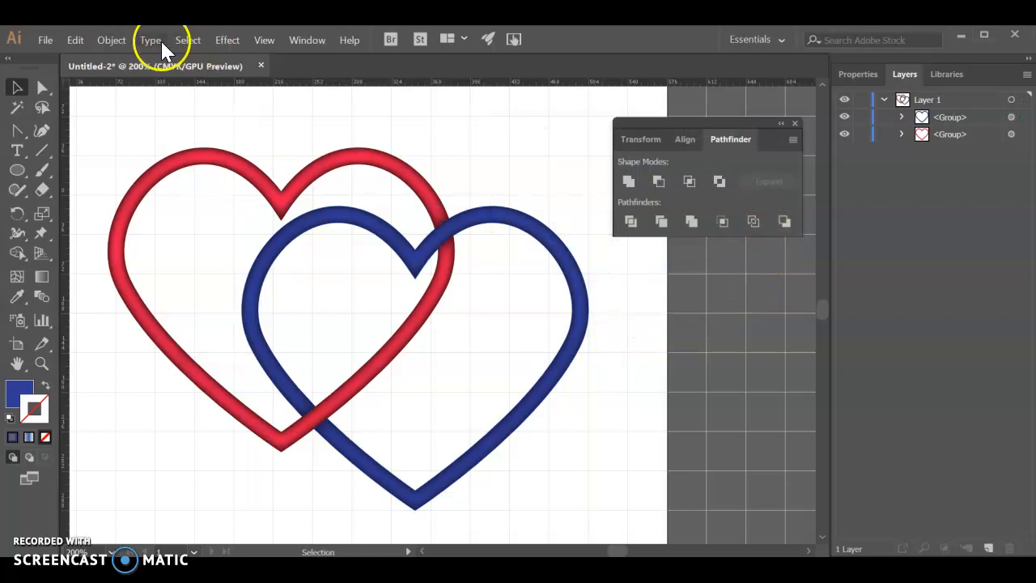
Step: Hide the document grid so the two hearts stand on a plain artboard
left_click(300, 37)
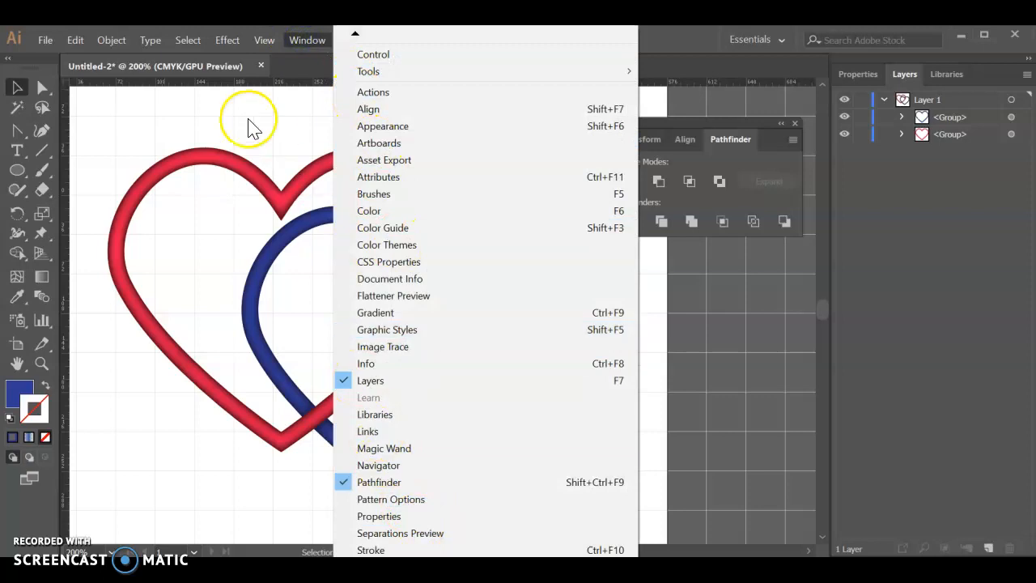
mouse_move(227, 40)
mouse_move(260, 34)
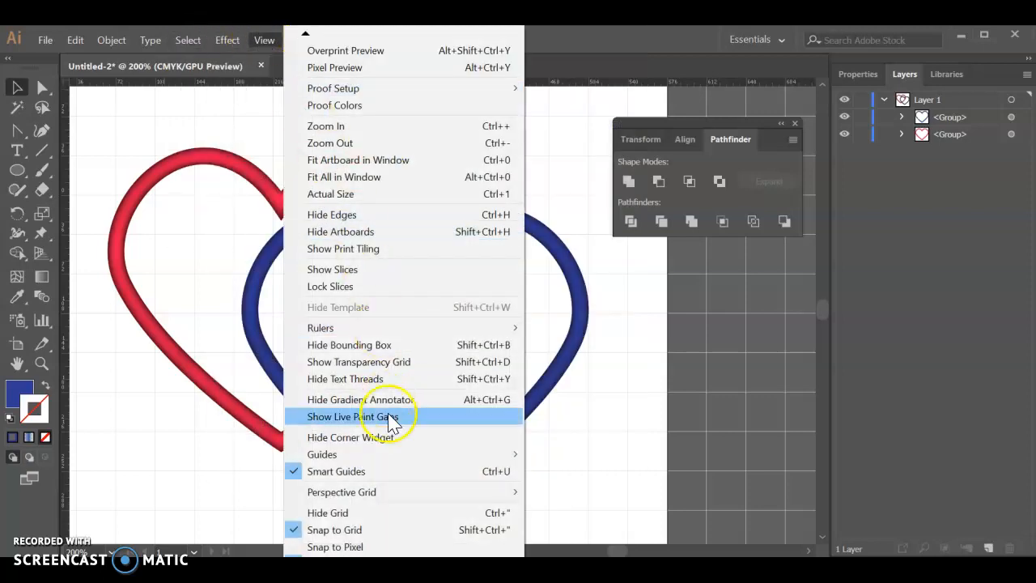
left_click(295, 513)
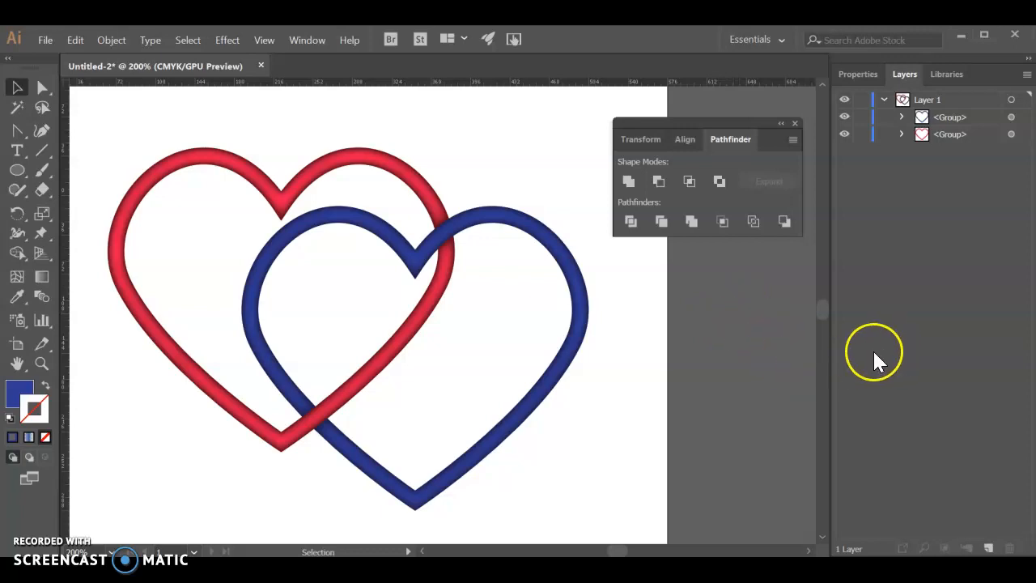
Step: Examine the file formats offered by Export As for the hearts artwork, and close the export without saving
left_click(47, 42)
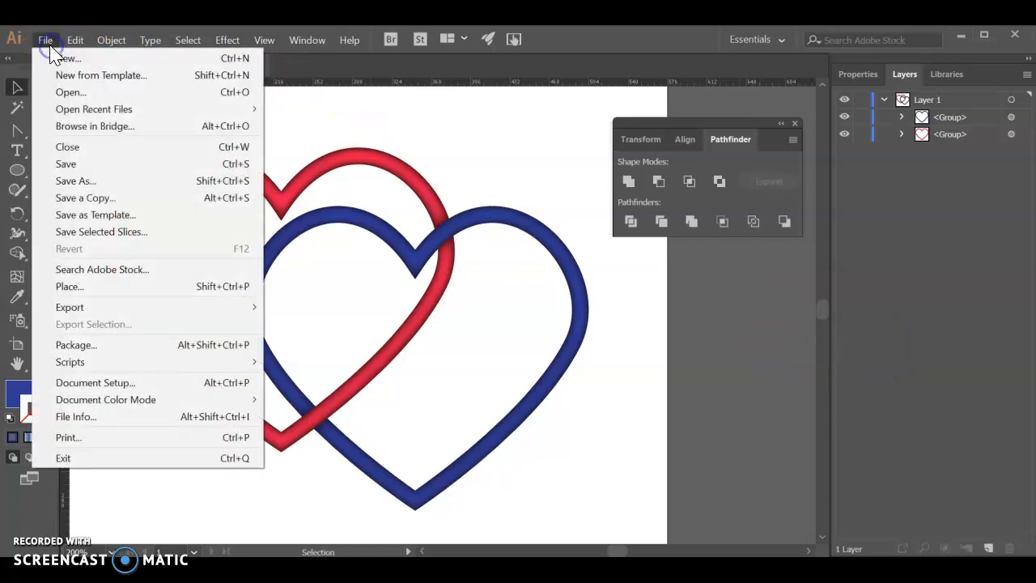
mouse_move(95, 312)
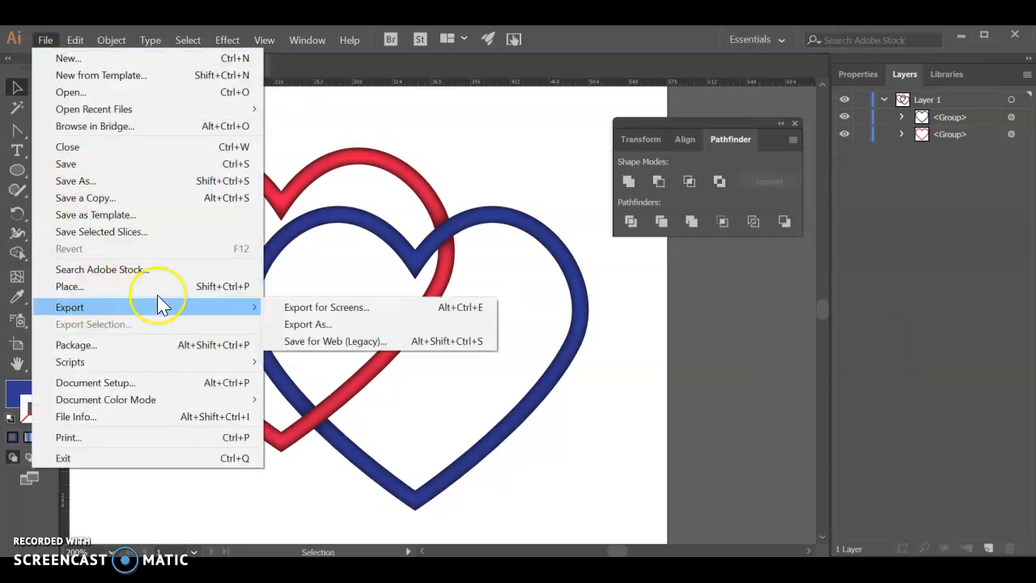
left_click(223, 306)
left_click(327, 328)
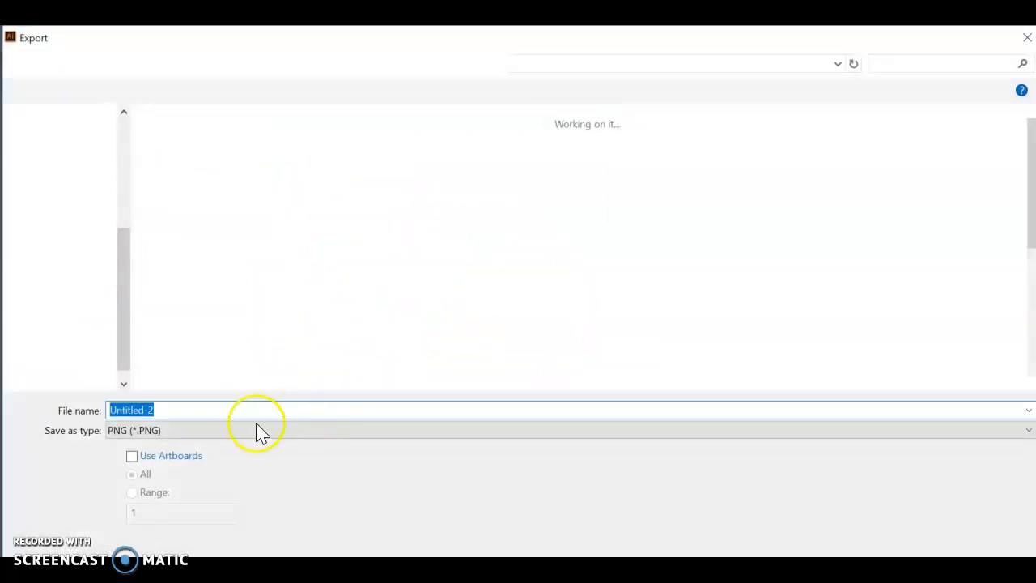
left_click(194, 433)
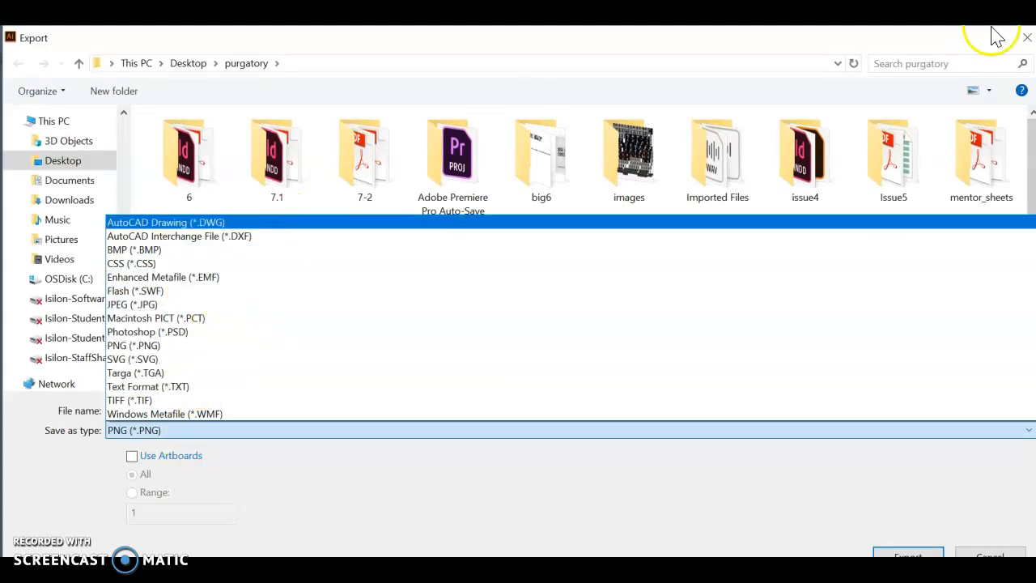
left_click(1025, 39)
left_click(1025, 39)
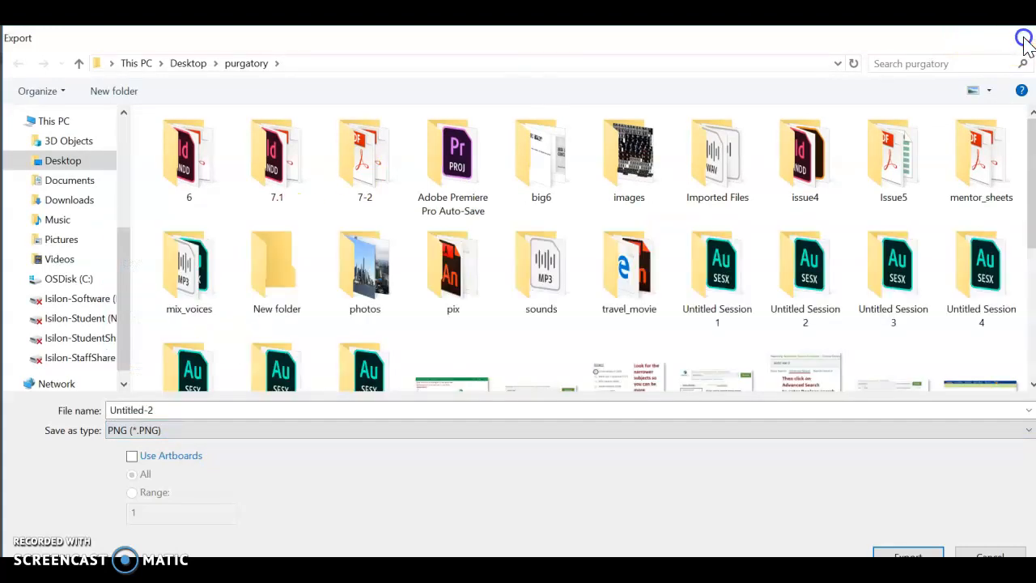